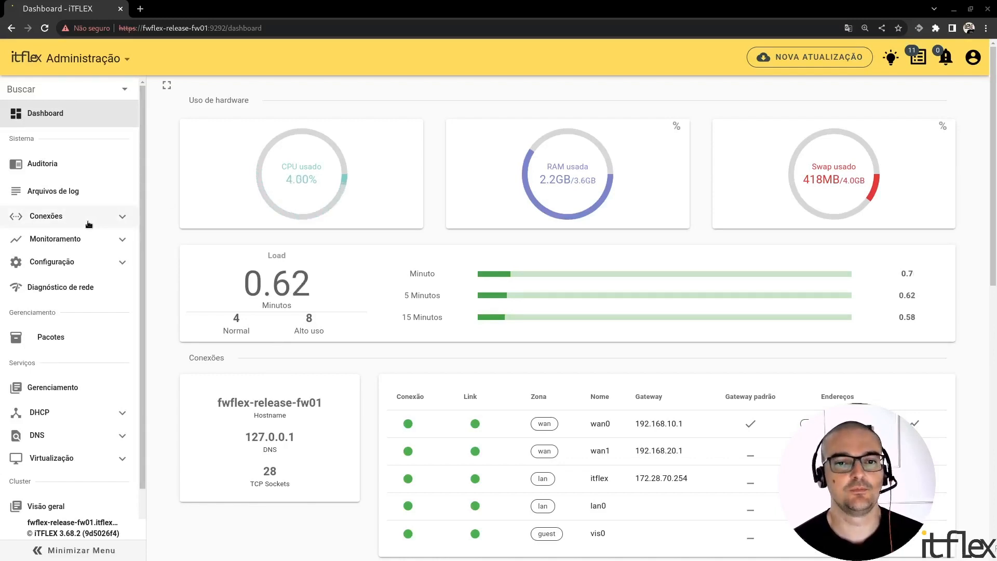
Open the network interfaces page and start creating a new Ethernet interface.
{"action": "left_click", "coordinate": [116, 221]}
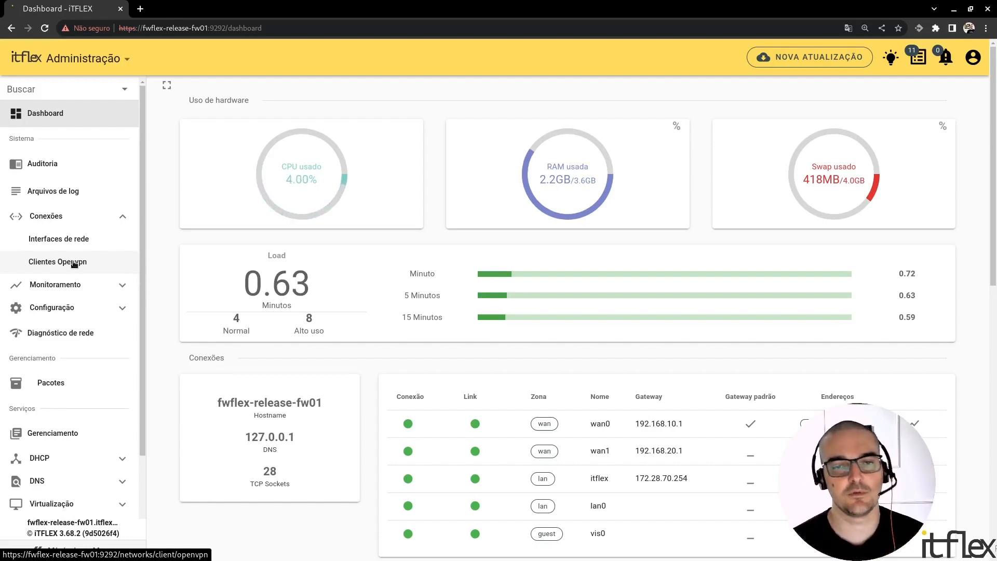
{"action": "left_click", "coordinate": [89, 240]}
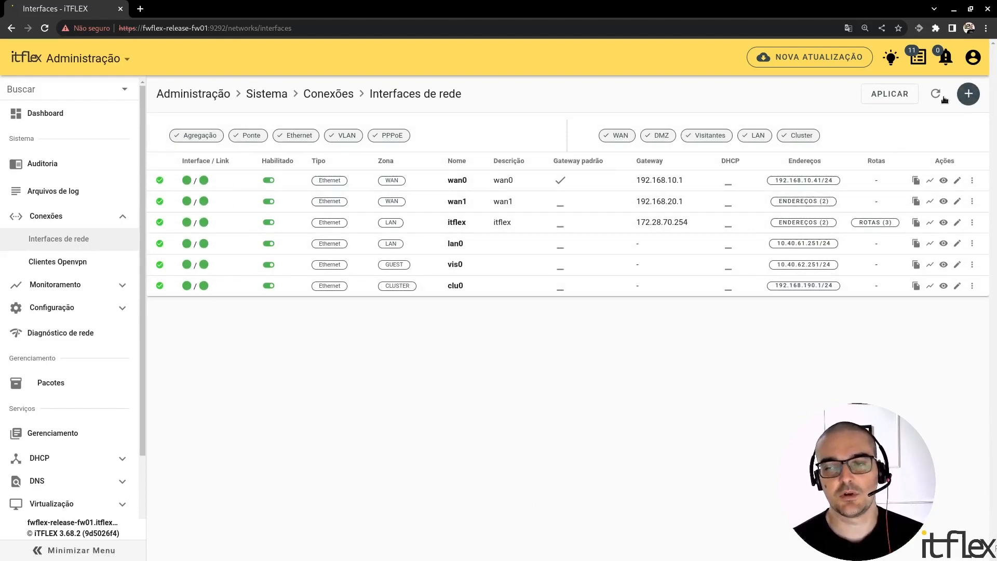
{"action": "left_click", "coordinate": [974, 98]}
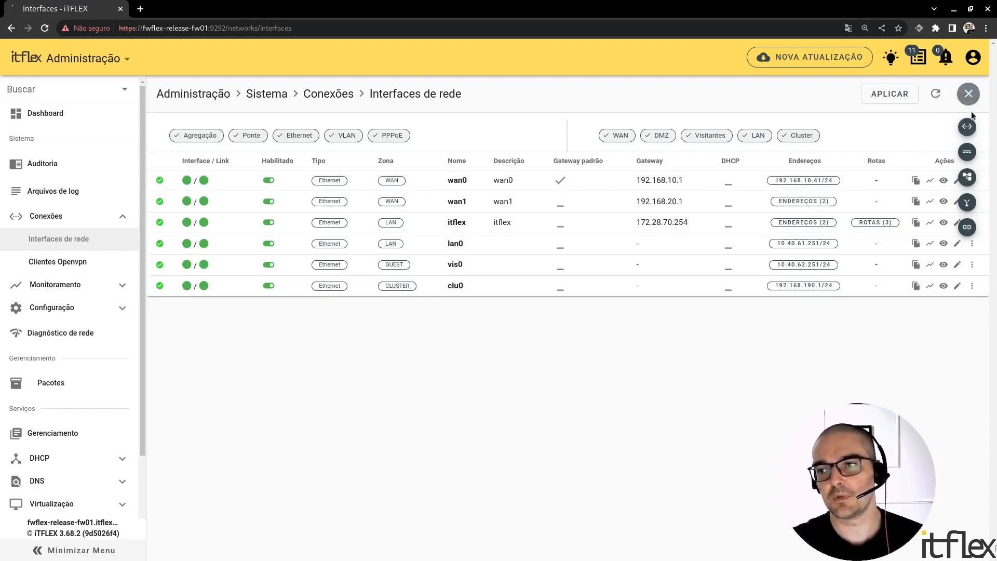
{"action": "left_click", "coordinate": [969, 95]}
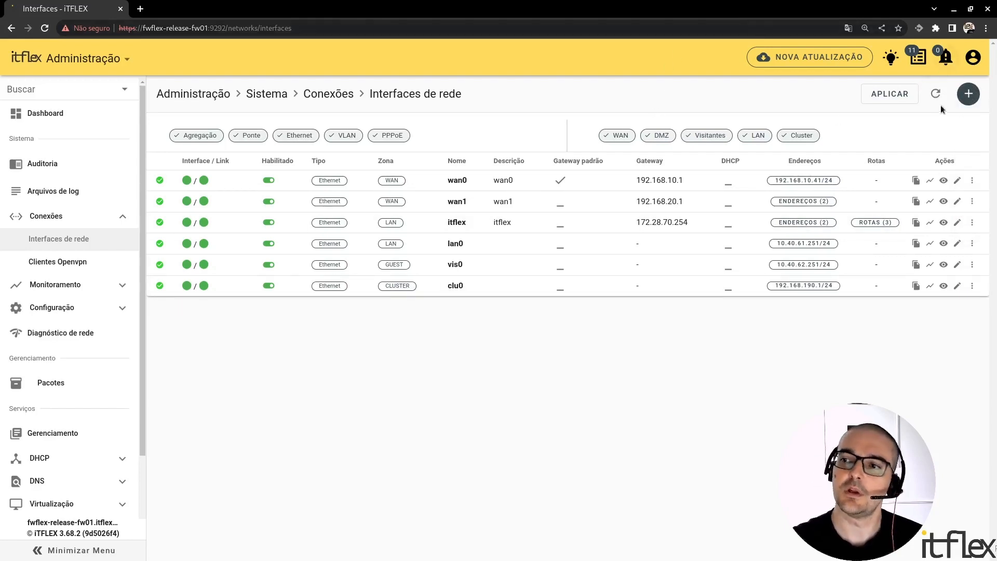
{"action": "left_click", "coordinate": [970, 95]}
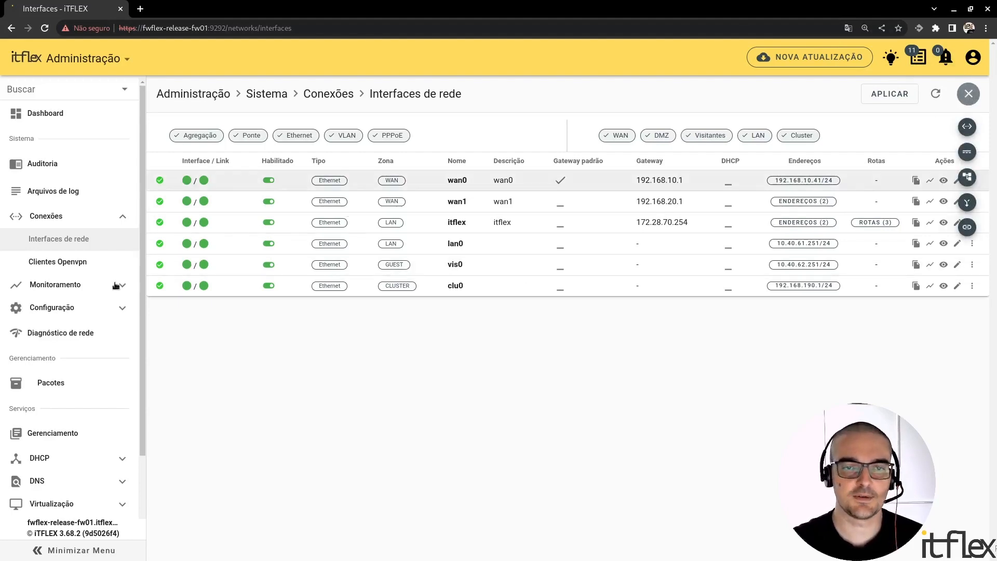
{"action": "left_click", "coordinate": [968, 128]}
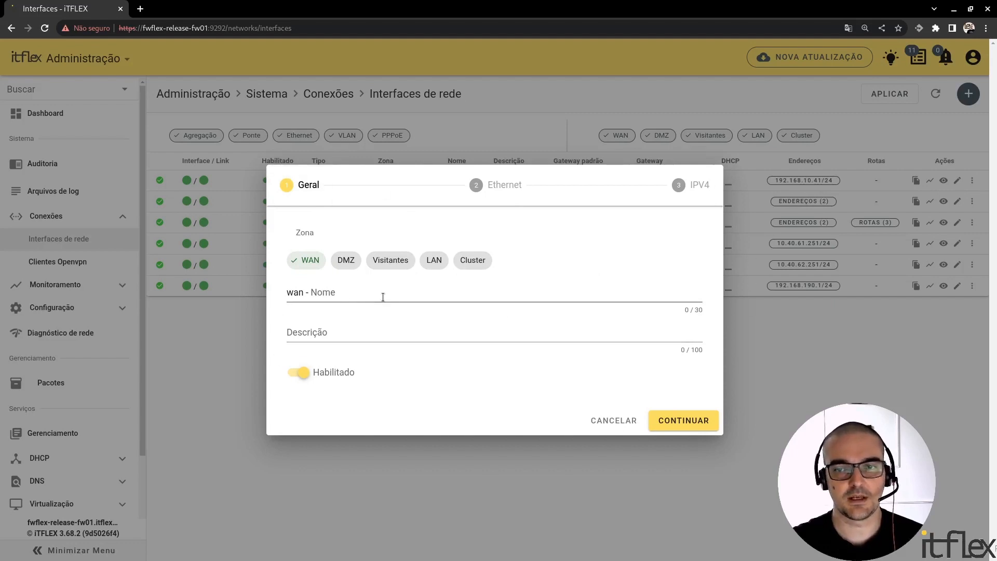
Try the DMZ, Visitantes, LAN and Cluster zones for the new interface, then return its zone to WAN.
{"action": "left_click", "coordinate": [346, 260]}
{"action": "left_click", "coordinate": [398, 259]}
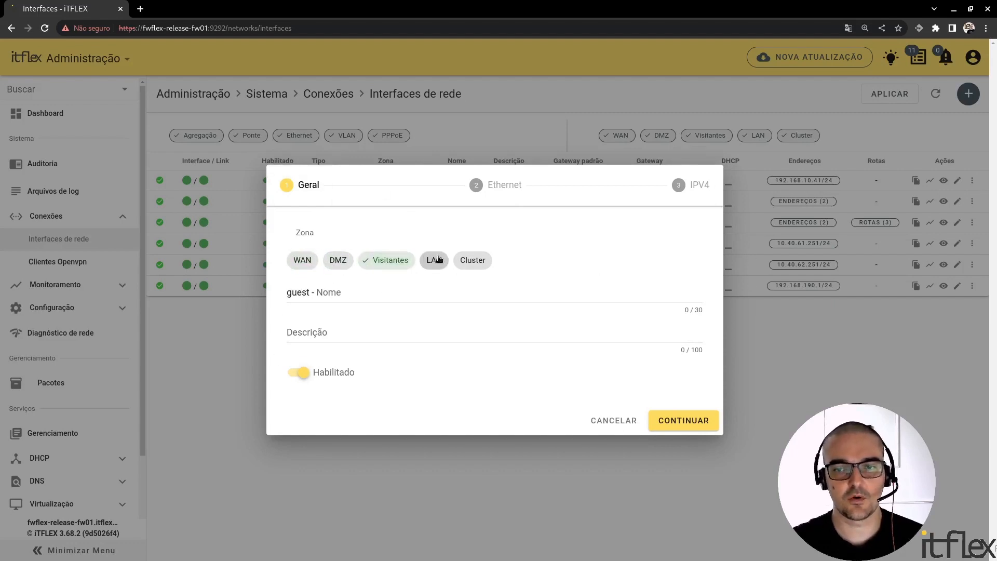
{"action": "left_click", "coordinate": [439, 260]}
{"action": "left_click", "coordinate": [473, 259]}
{"action": "left_click", "coordinate": [303, 262]}
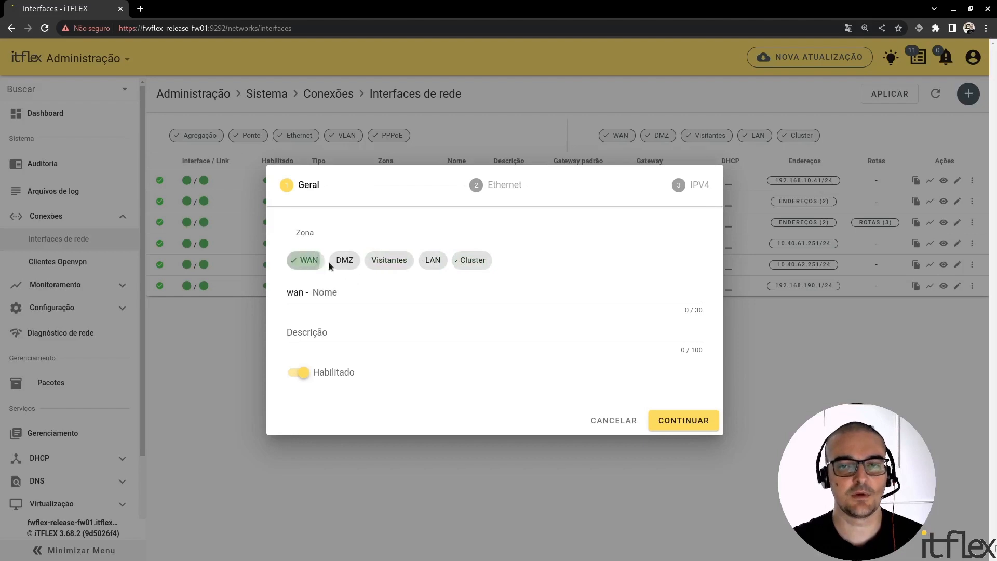
{"action": "left_click", "coordinate": [347, 266]}
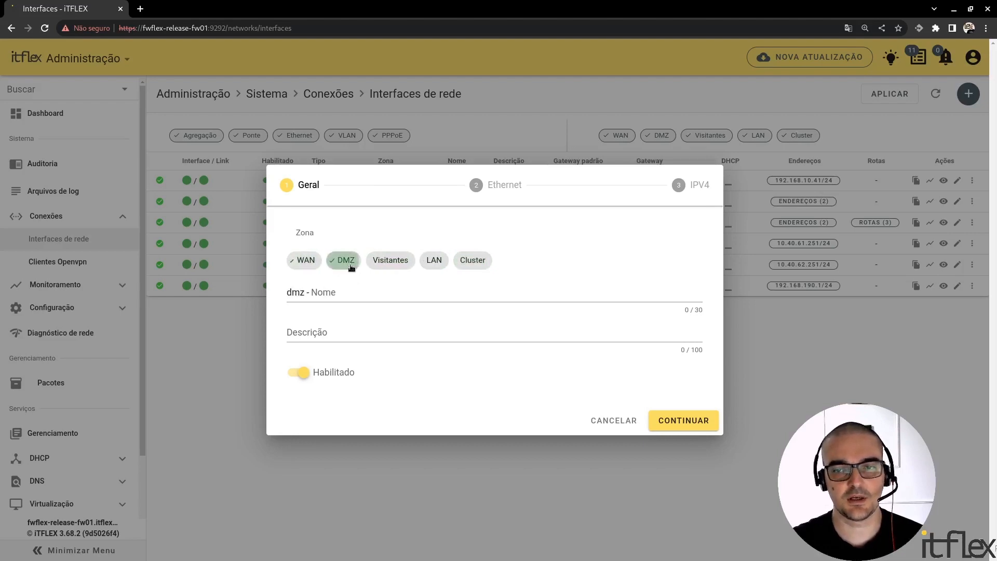
{"action": "left_click", "coordinate": [384, 266]}
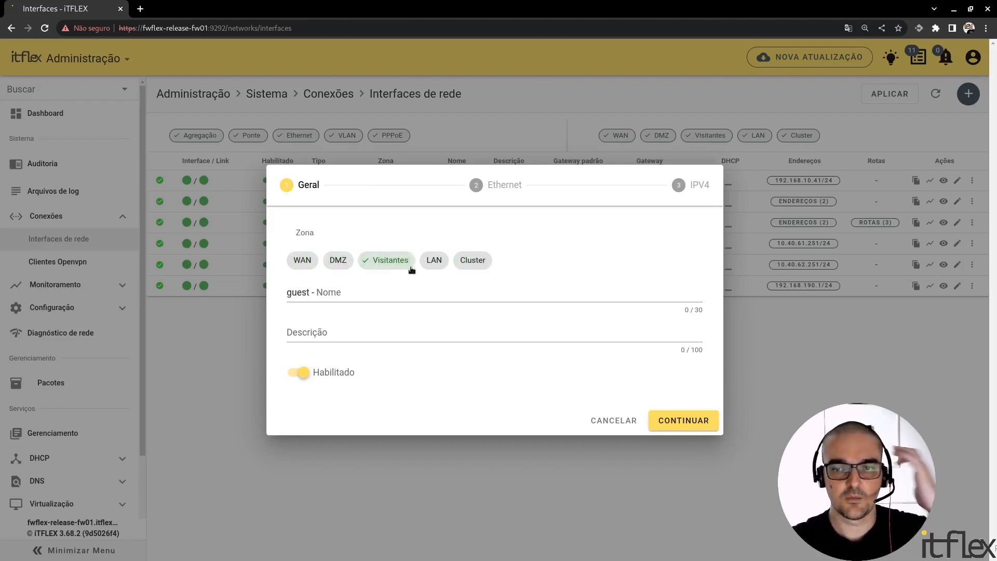
{"action": "left_click", "coordinate": [435, 265]}
{"action": "left_click", "coordinate": [471, 265]}
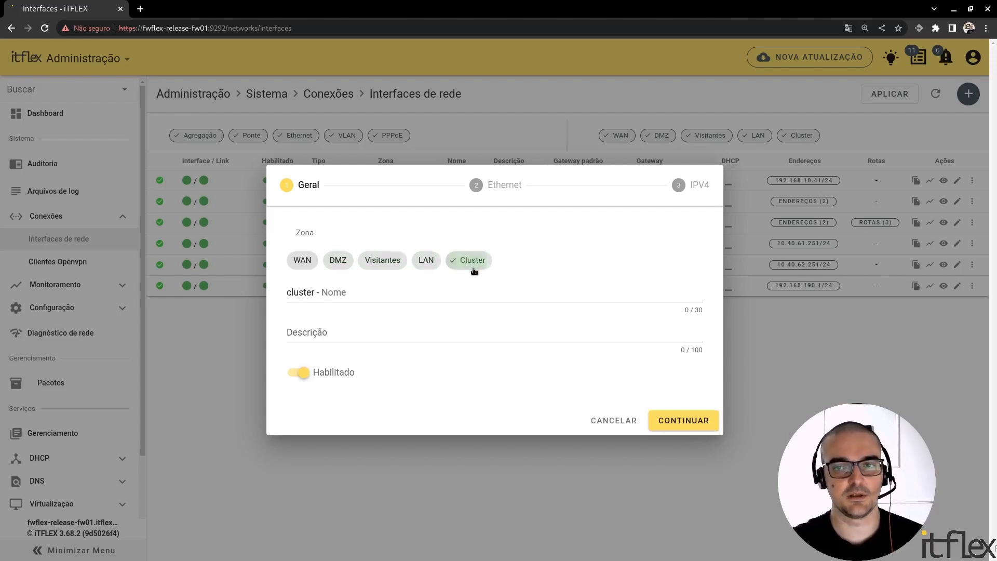
{"action": "left_click", "coordinate": [303, 263]}
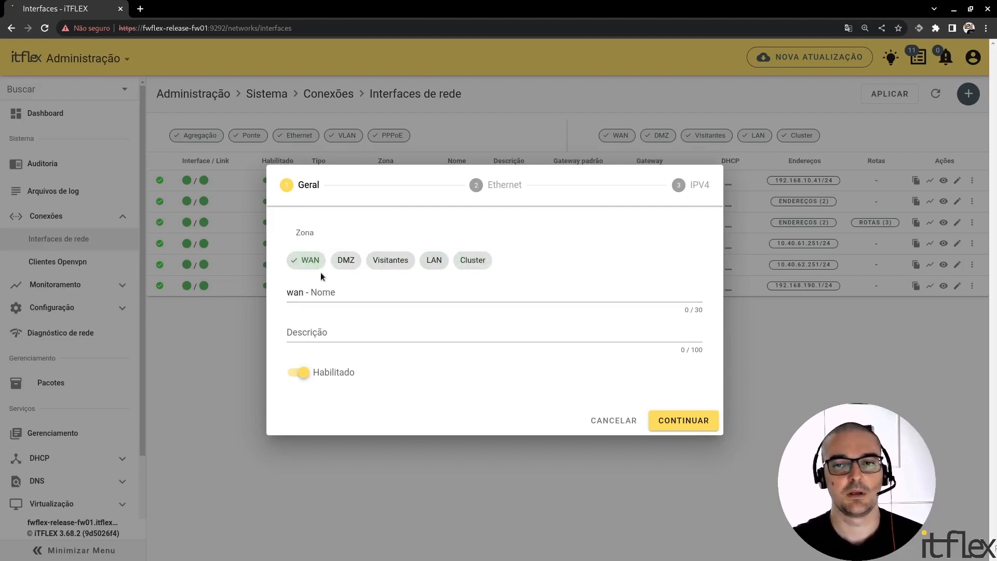
Enter vivo as the name of the new WAN interface.
{"action": "left_click", "coordinate": [362, 296]}
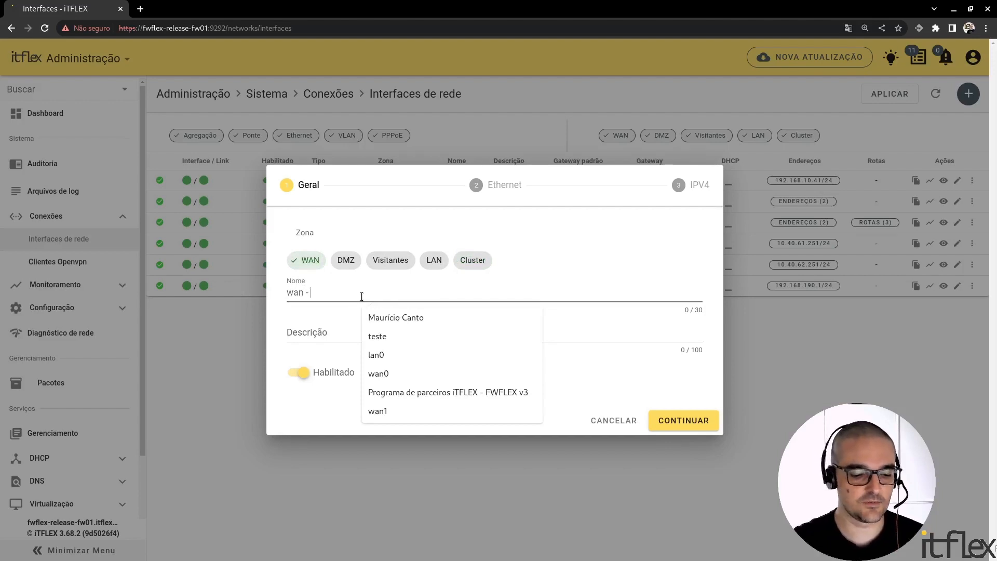
{"action": "type", "text": "intern"}
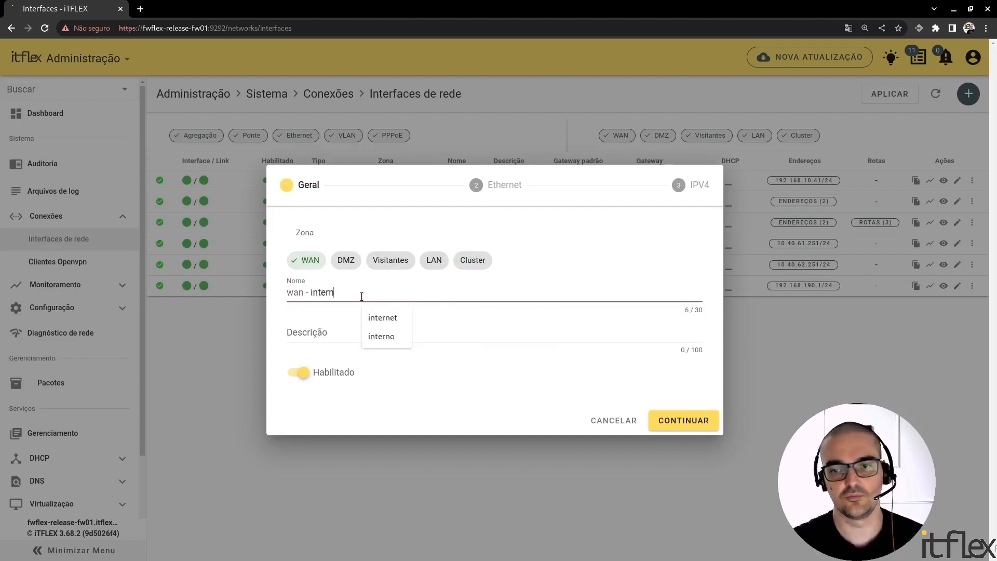
{"action": "type", "text": "e"}
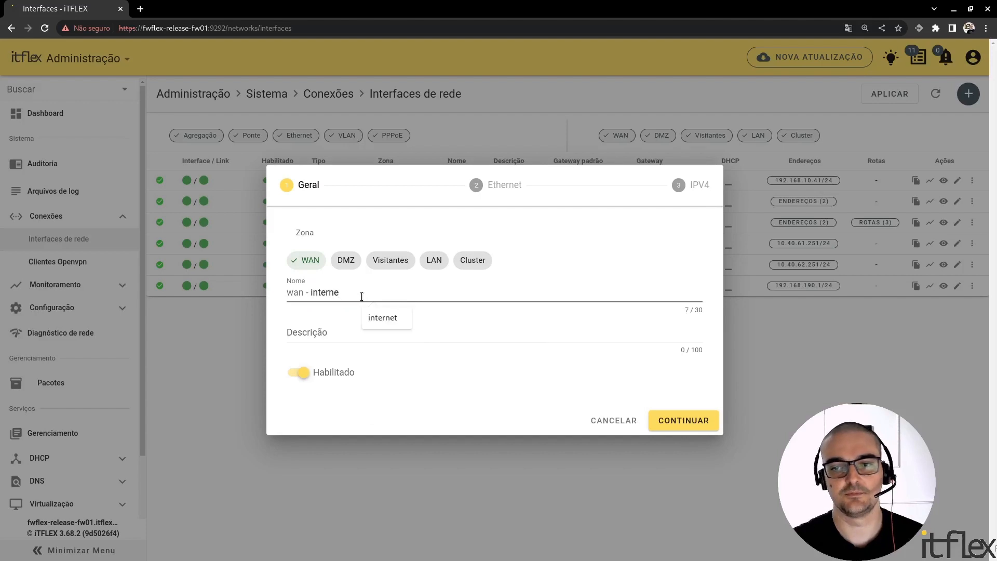
{"action": "key", "text": "ctrl+BackSpace"}
{"action": "type", "text": "viov"}
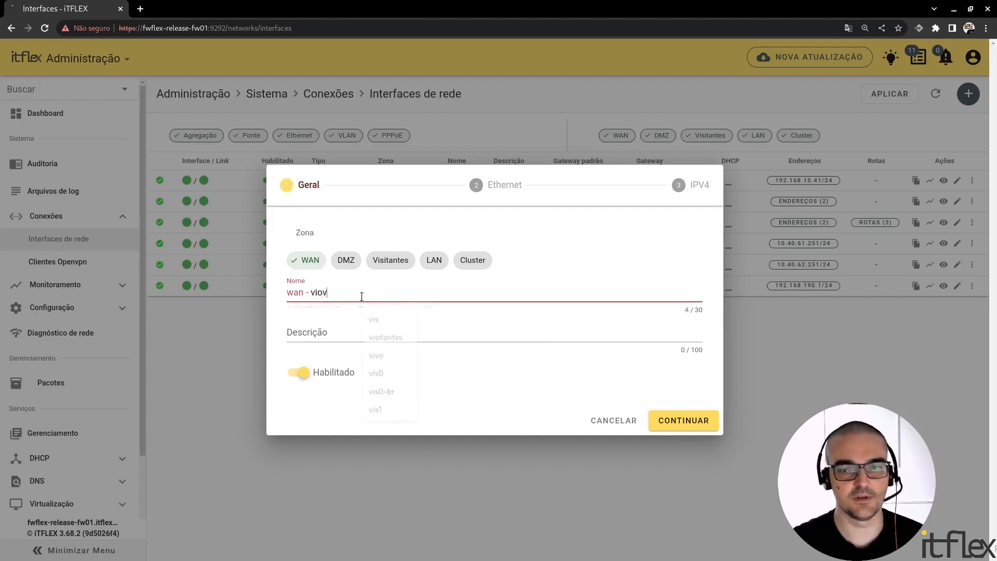
{"action": "key", "text": "BackSpace"}
{"action": "key", "text": "BackSpace"}
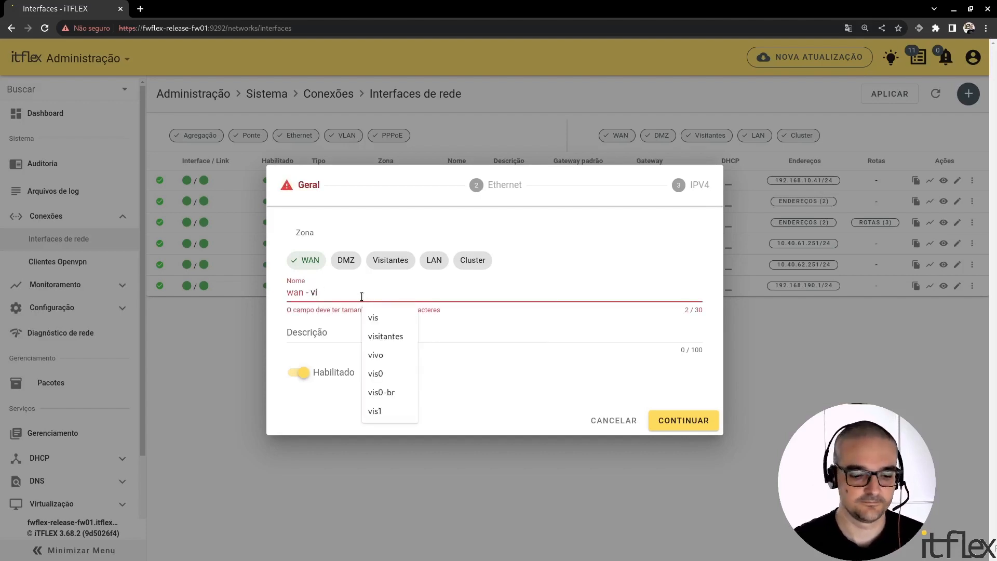
{"action": "type", "text": "vo"}
Enter Link Principal as the description of the new WAN interface.
{"action": "left_click", "coordinate": [338, 333]}
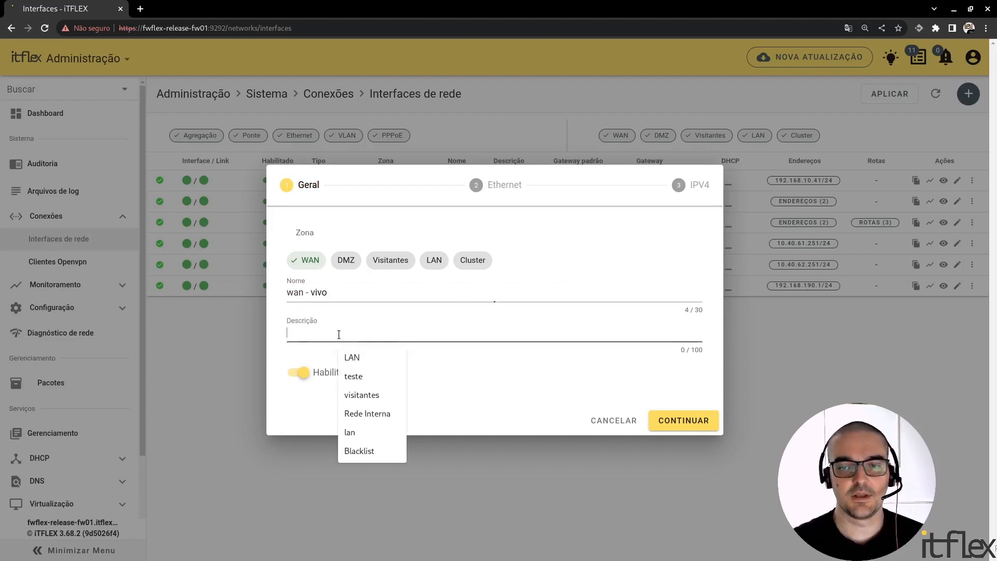
{"action": "type", "text": "Link "}
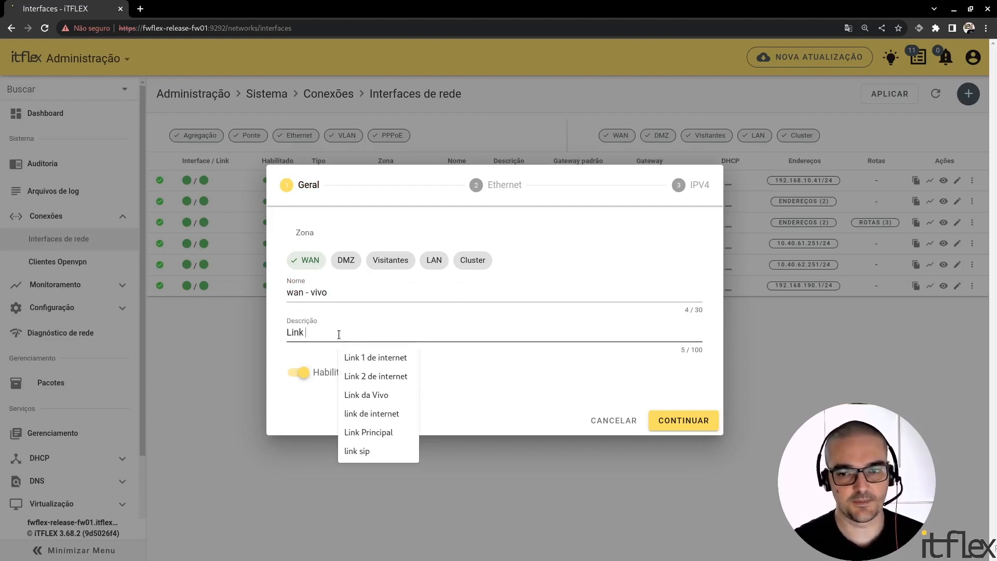
{"action": "type", "text": "Pi"}
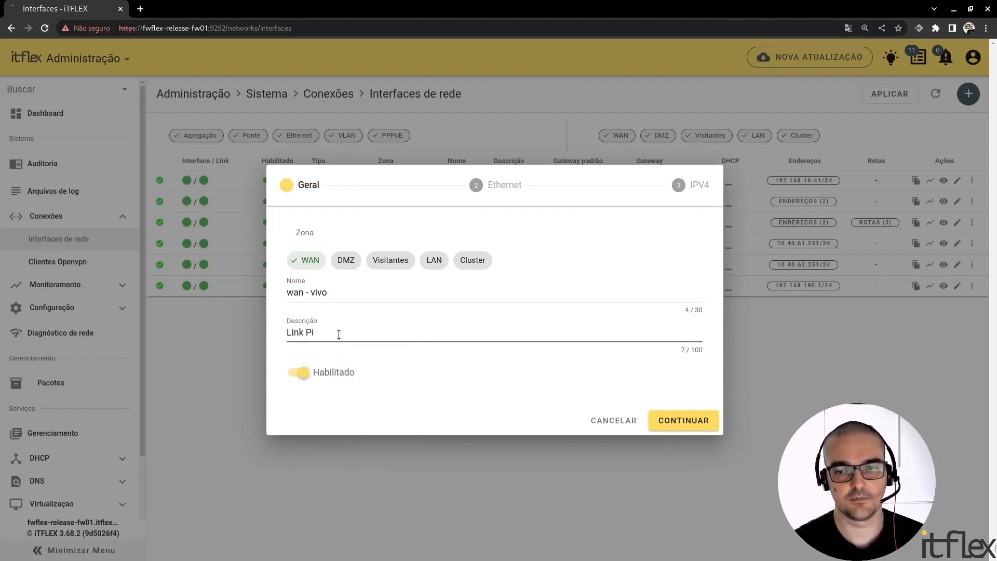
{"action": "key", "text": "BackSpace"}
{"action": "type", "text": "rincipal"}
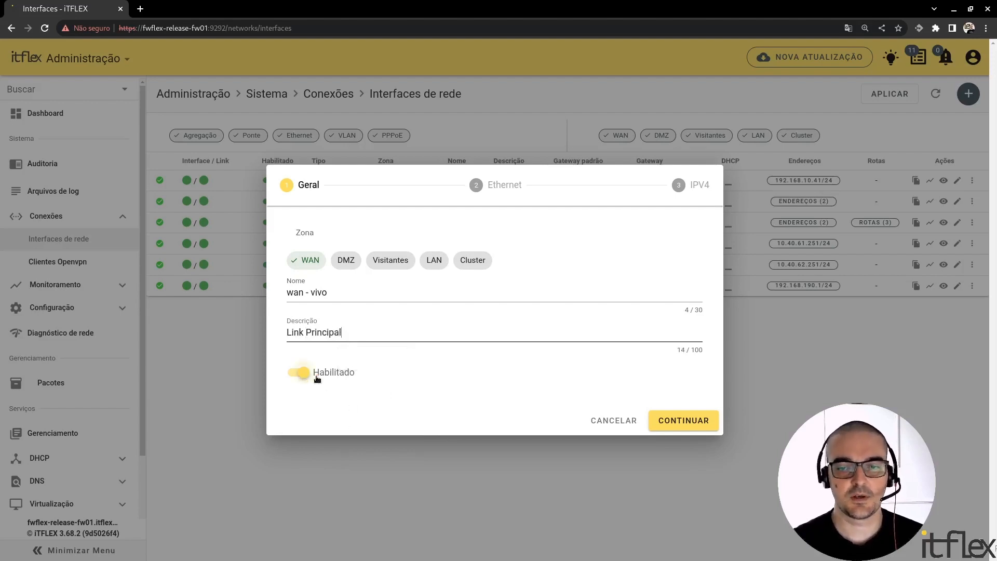
Check the new interface's Ethernet settings, including the available physical interfaces and the packet size (MTU).
{"action": "left_click", "coordinate": [507, 188]}
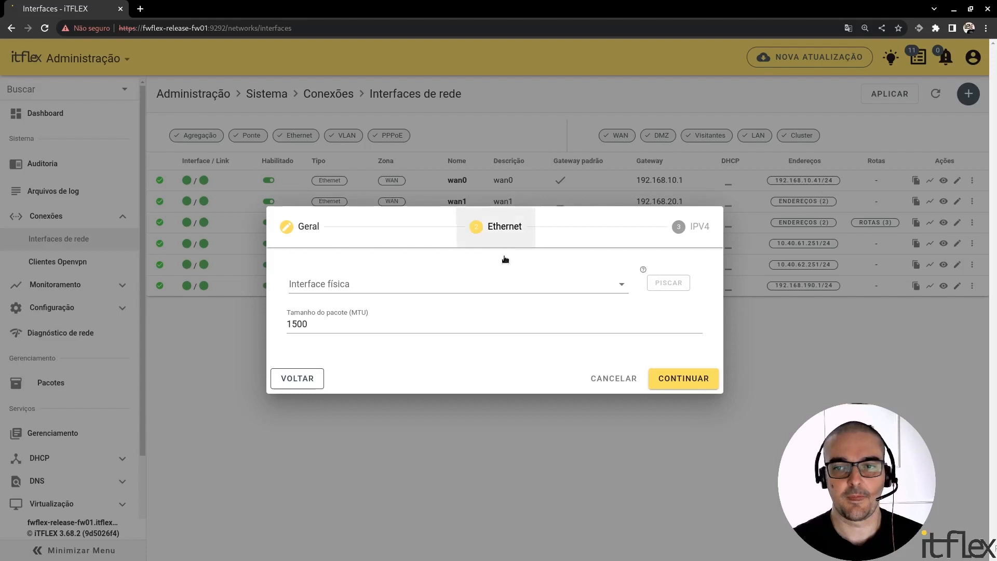
{"action": "left_click", "coordinate": [520, 283]}
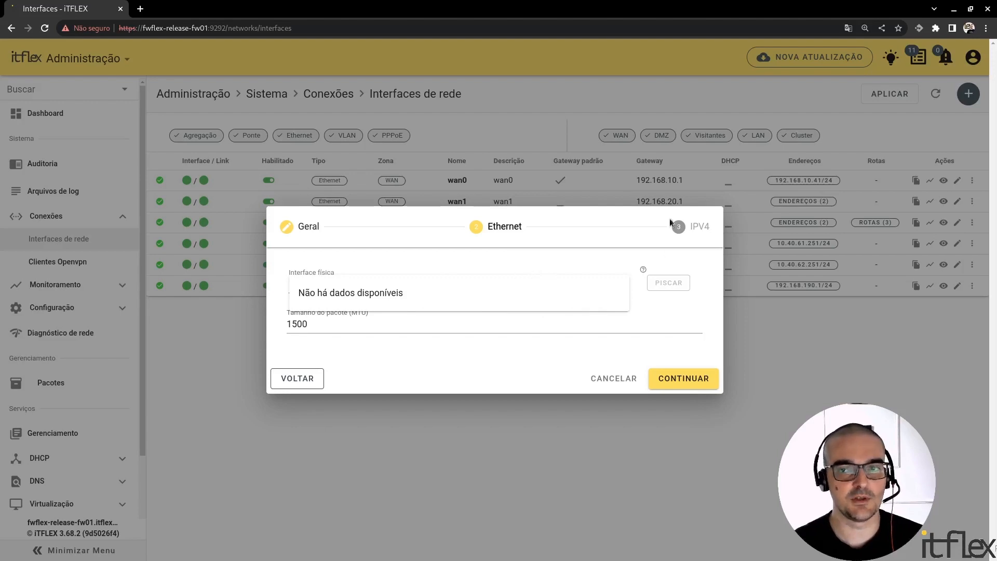
{"action": "left_click", "coordinate": [601, 324]}
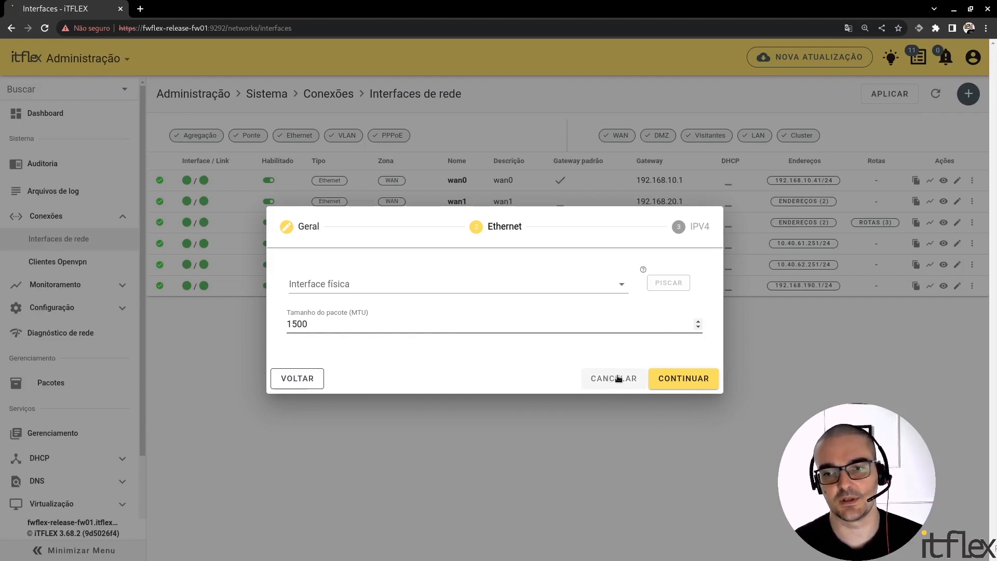
Try the DHCP method with the default gateway enabled in the IPv4 settings, and cancel the new interface.
{"action": "left_click", "coordinate": [693, 226]}
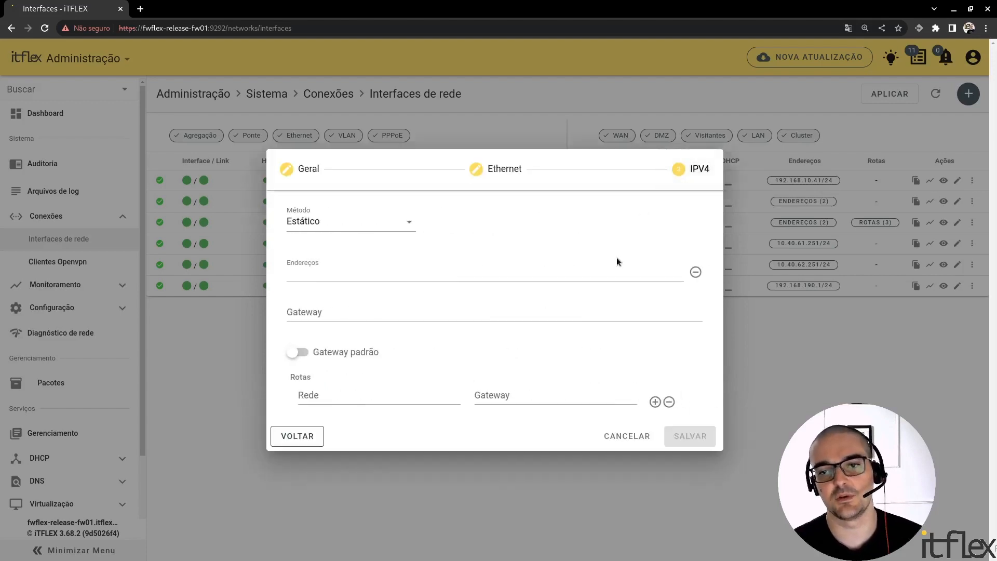
{"action": "left_click", "coordinate": [372, 228]}
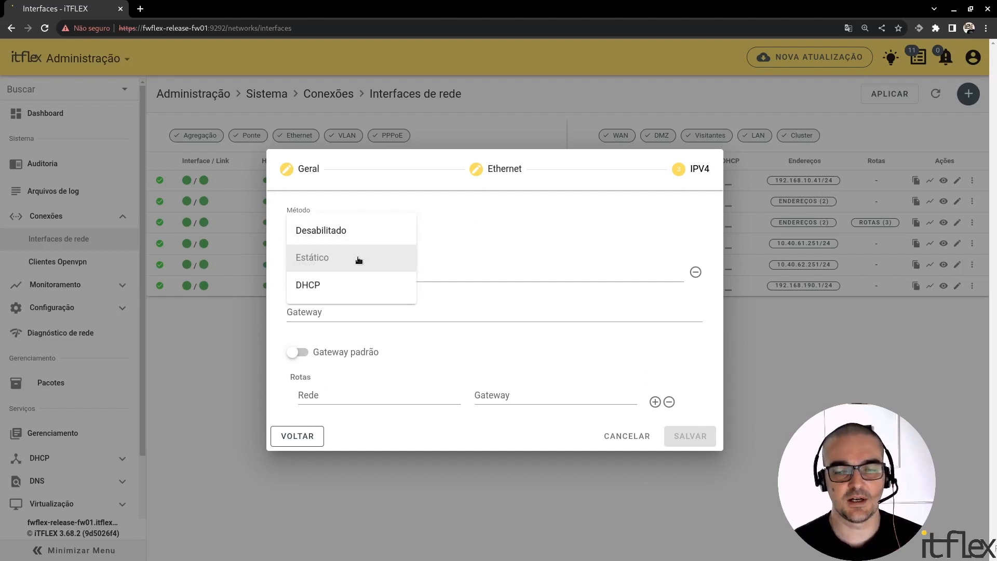
{"action": "left_click", "coordinate": [361, 289]}
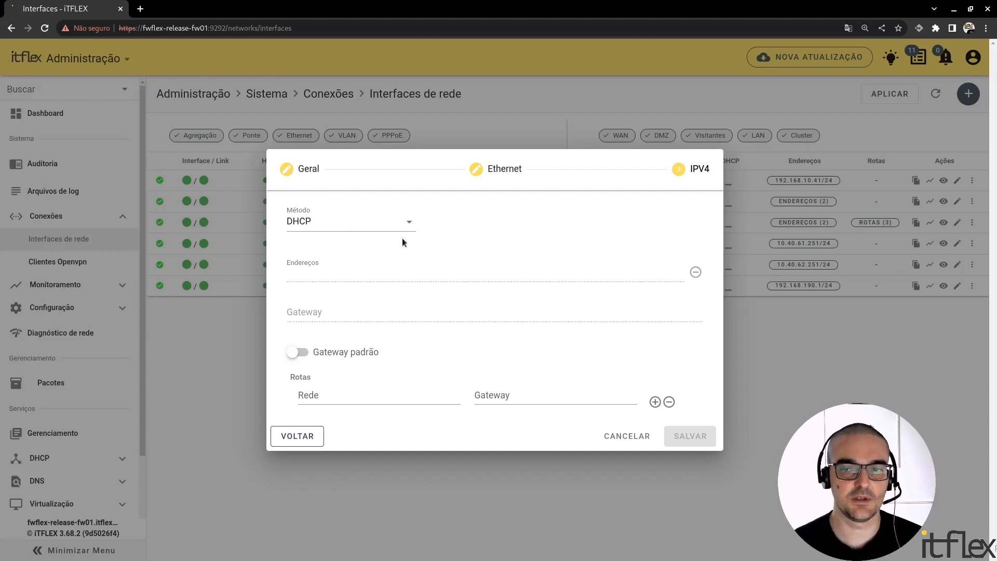
{"action": "left_click", "coordinate": [312, 348]}
{"action": "left_click", "coordinate": [377, 397]}
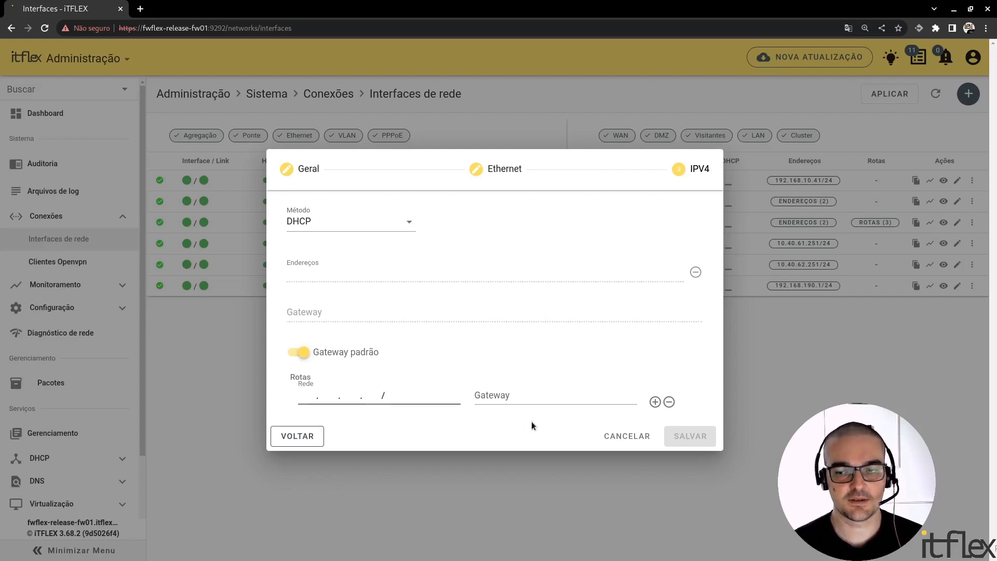
{"action": "left_click", "coordinate": [635, 436]}
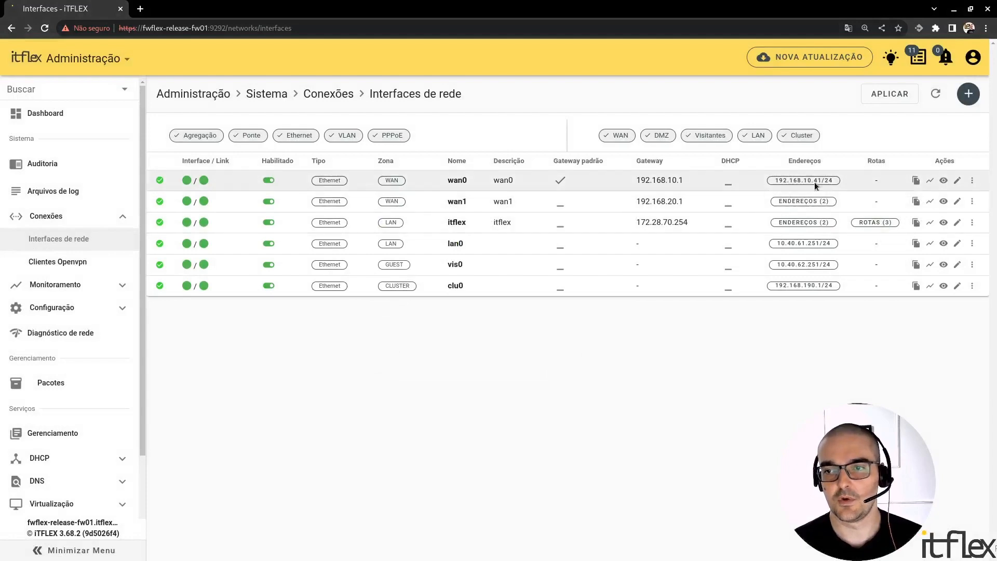
Open the existing wan0 interface for editing and examine its zone, name and description in the general settings.
{"action": "left_click", "coordinate": [958, 181]}
{"action": "left_click", "coordinate": [499, 237]}
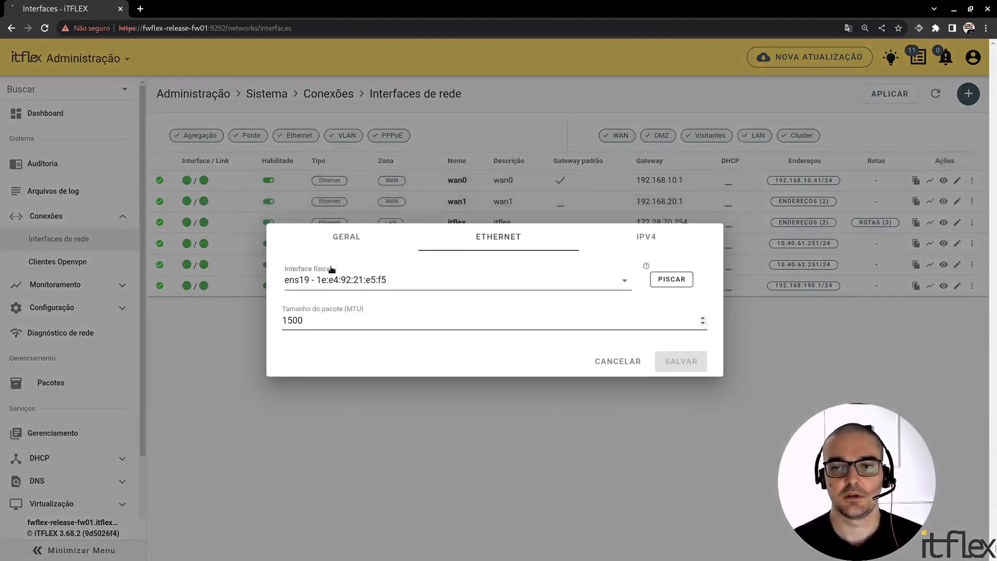
{"action": "left_click", "coordinate": [343, 238]}
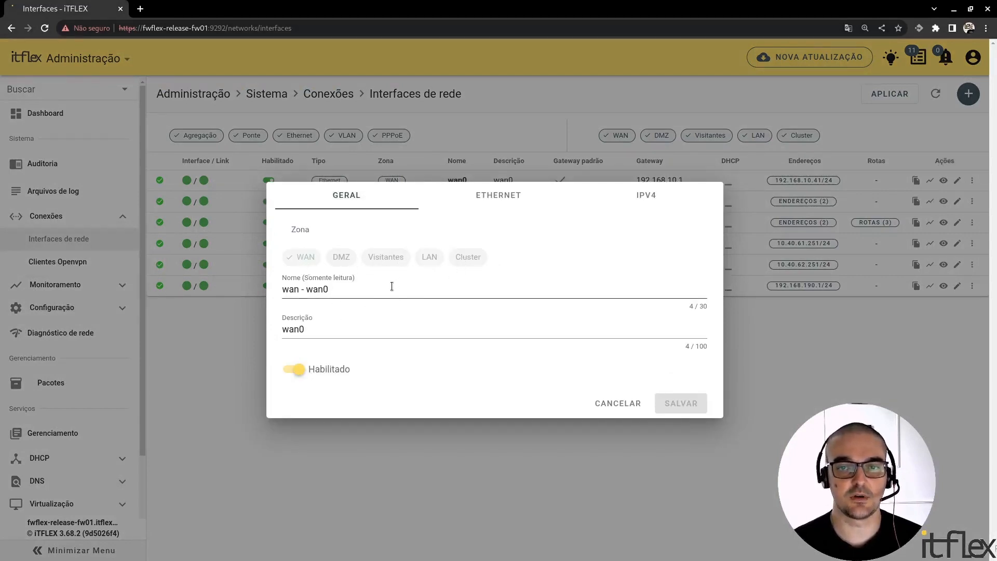
{"action": "double_click", "coordinate": [369, 290]}
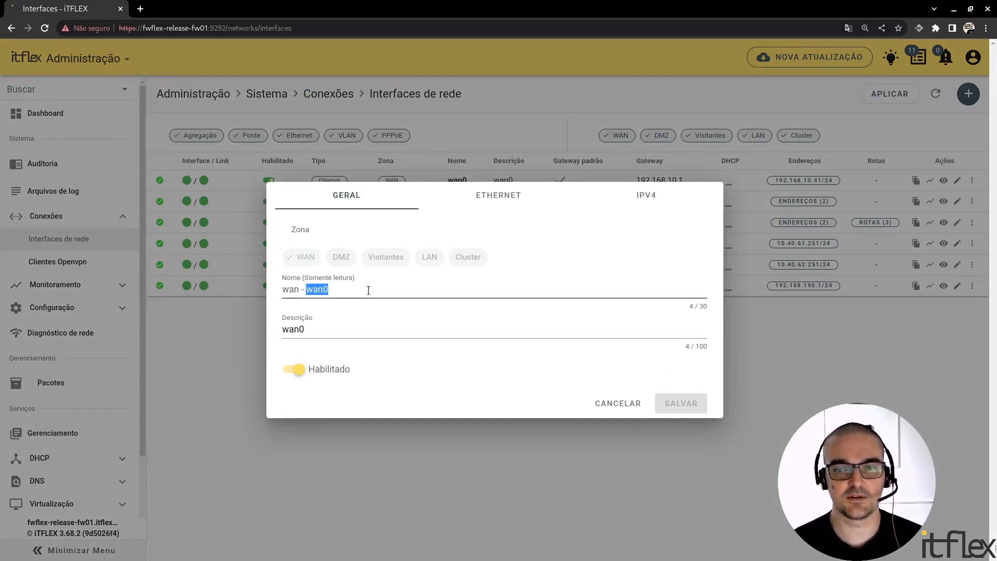
{"action": "left_click", "coordinate": [372, 333]}
Examine the physical interface options and packet size (MTU) in wan0's Ethernet settings.
{"action": "left_click", "coordinate": [499, 198]}
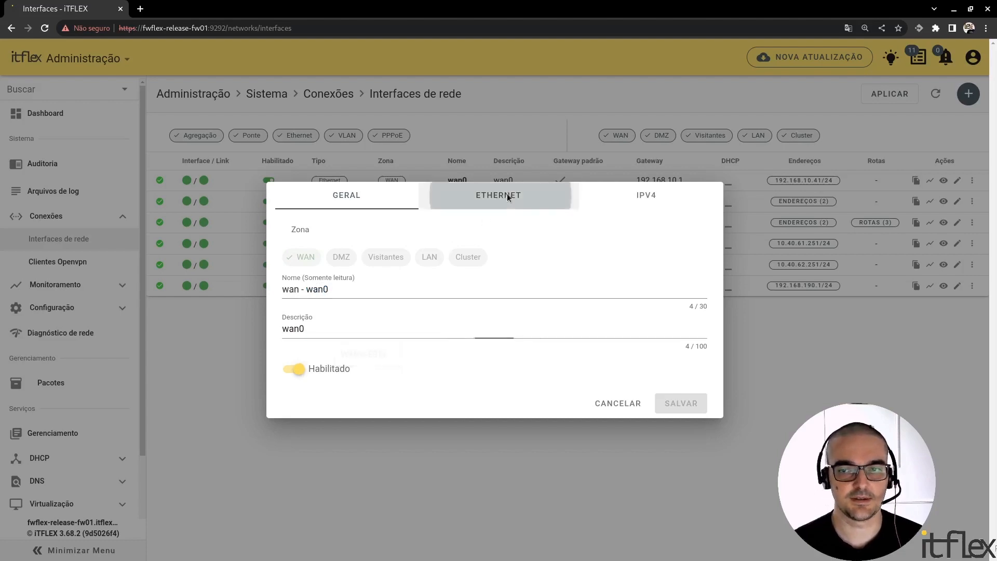
{"action": "left_click", "coordinate": [450, 284]}
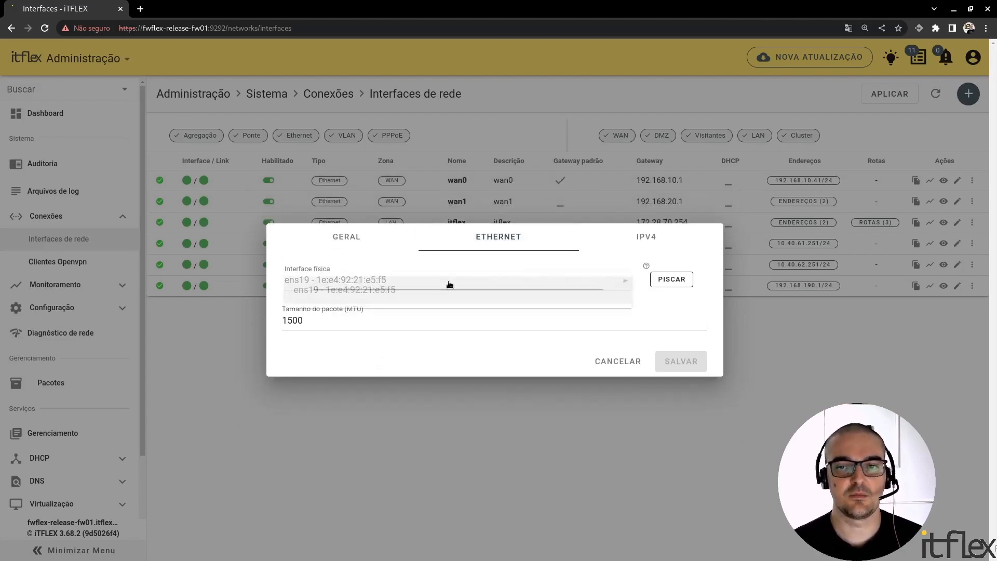
{"action": "left_click", "coordinate": [431, 327]}
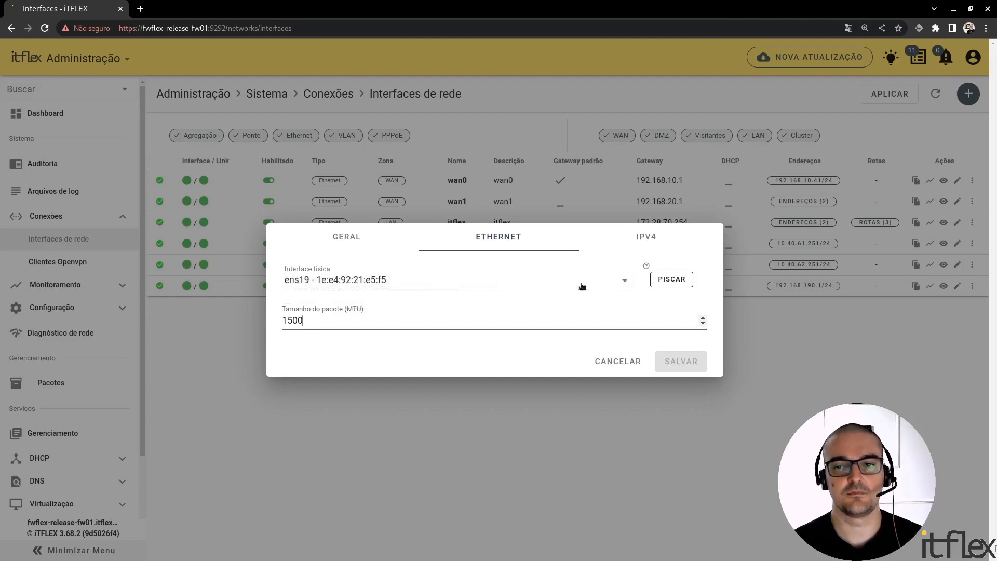
Examine wan0's IPv4 method, address, gateway and routes, and close the interface without saving.
{"action": "left_click", "coordinate": [640, 242]}
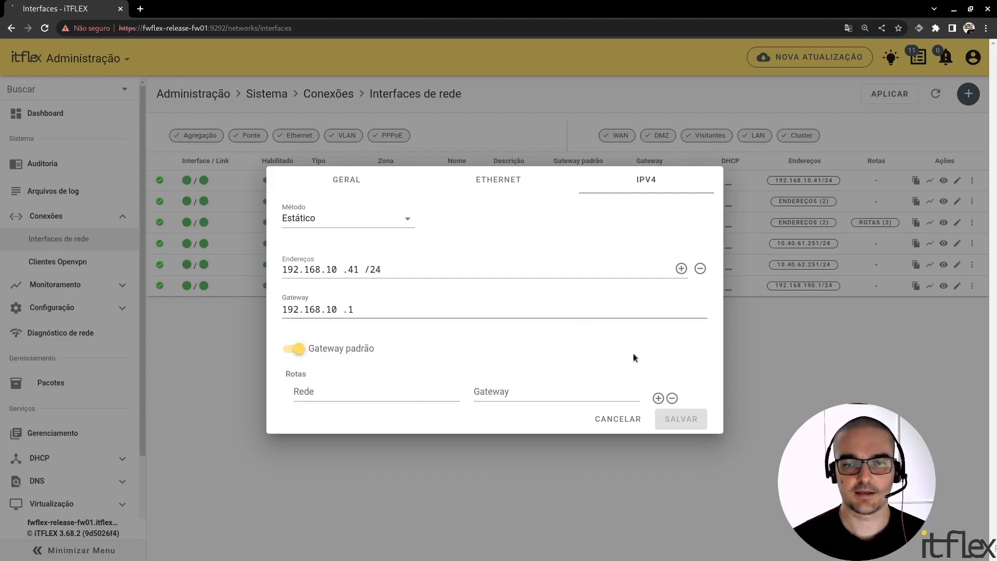
{"action": "left_click", "coordinate": [630, 424]}
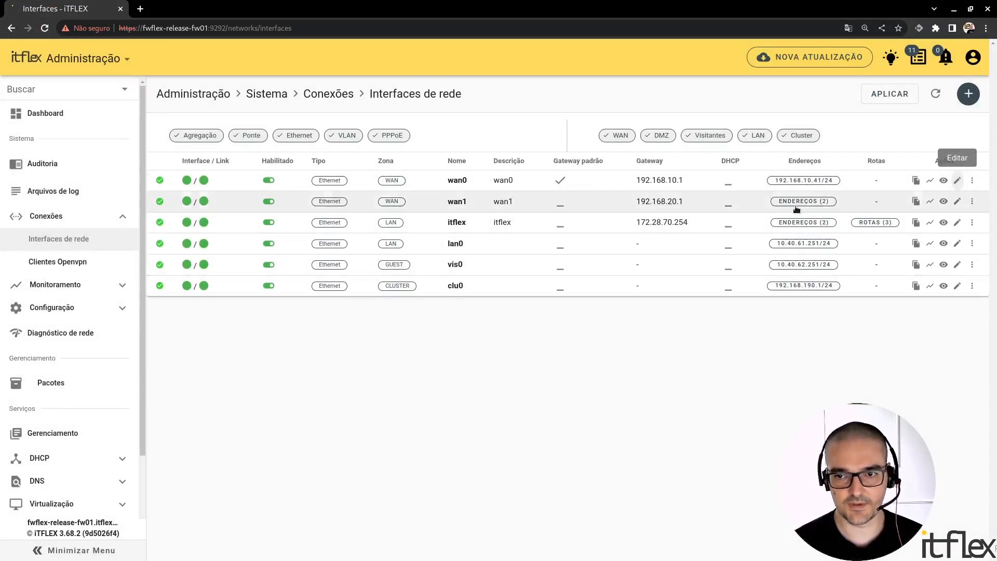
Start a new PPPoE interface, examine its connection, packet size (MTU) and authentication settings, and cancel it.
{"action": "left_click", "coordinate": [969, 95]}
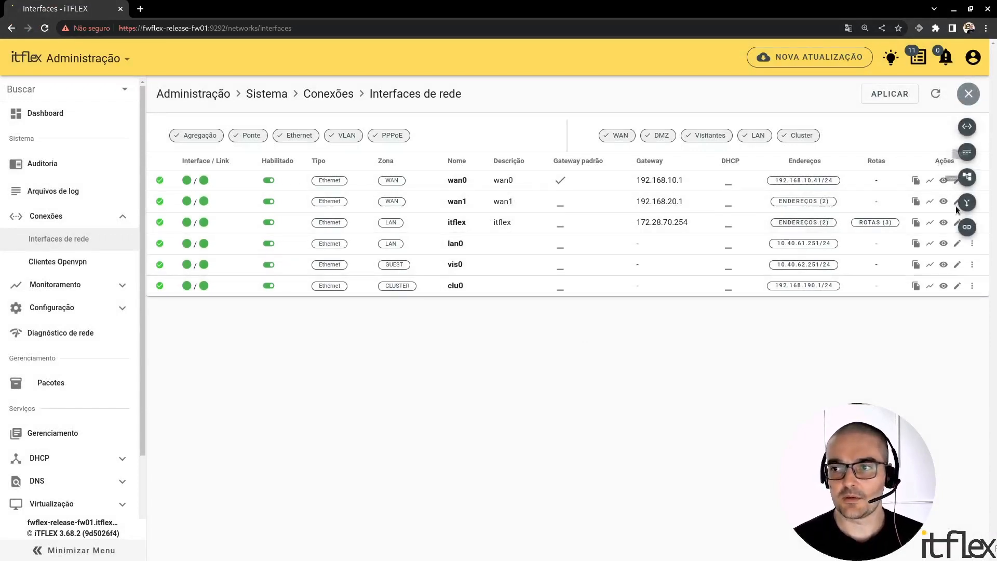
{"action": "left_click", "coordinate": [969, 154]}
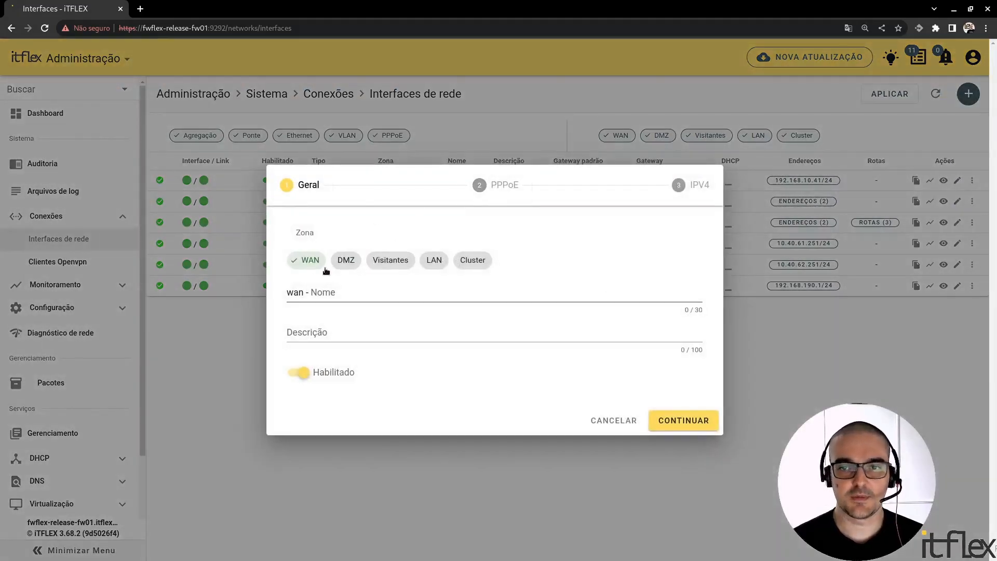
{"action": "left_click", "coordinate": [493, 185]}
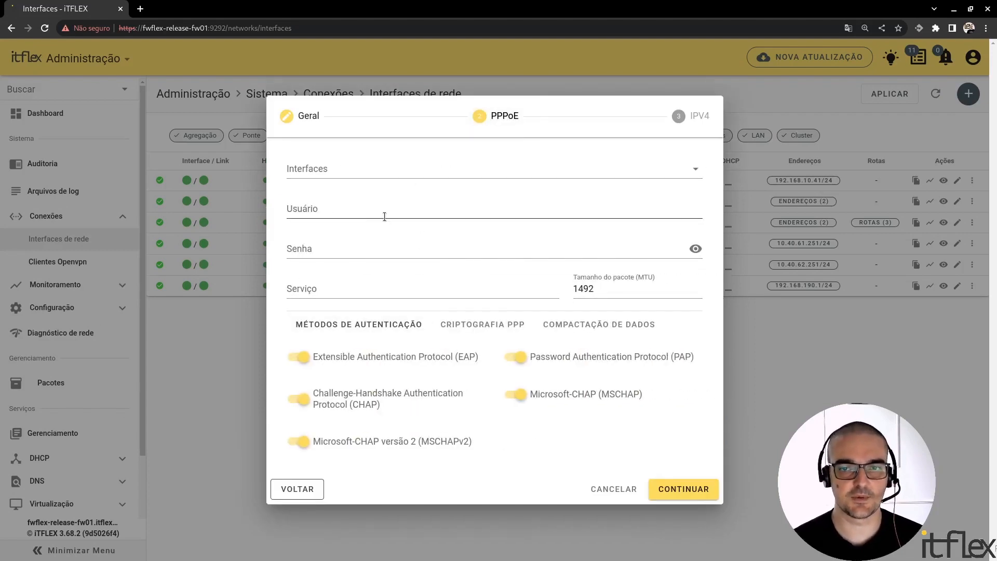
{"action": "left_click", "coordinate": [615, 289]}
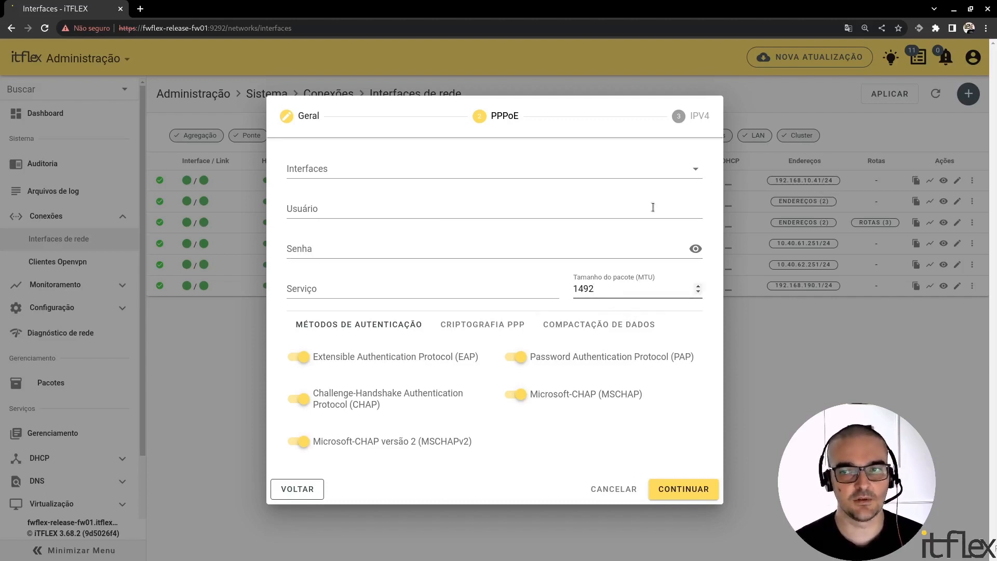
{"action": "left_click", "coordinate": [624, 489]}
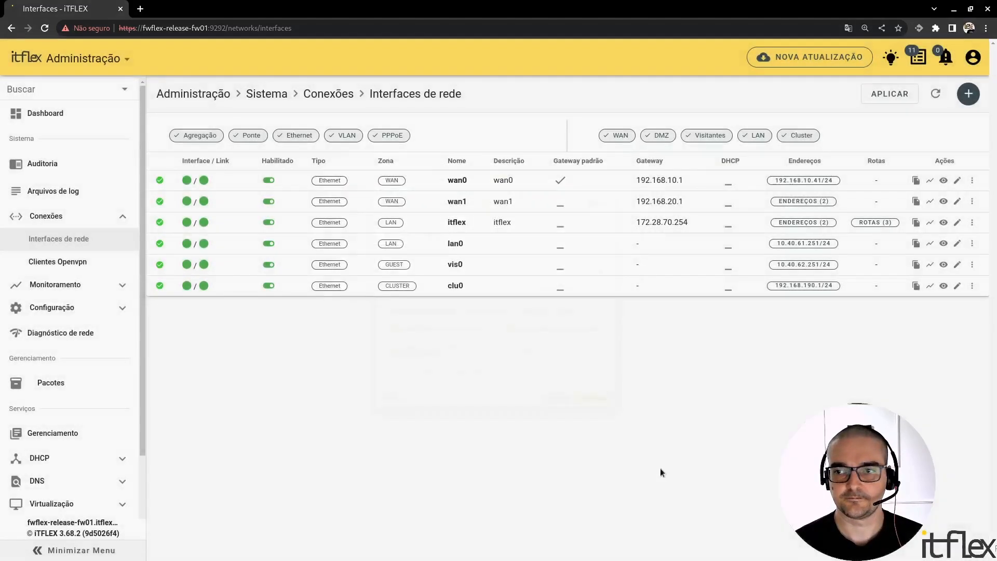
Start a new VLAN interface, examine its physical interface, packet size (MTU) and VLAN ID fields, and cancel it.
{"action": "left_click", "coordinate": [969, 95]}
{"action": "left_click", "coordinate": [967, 178]}
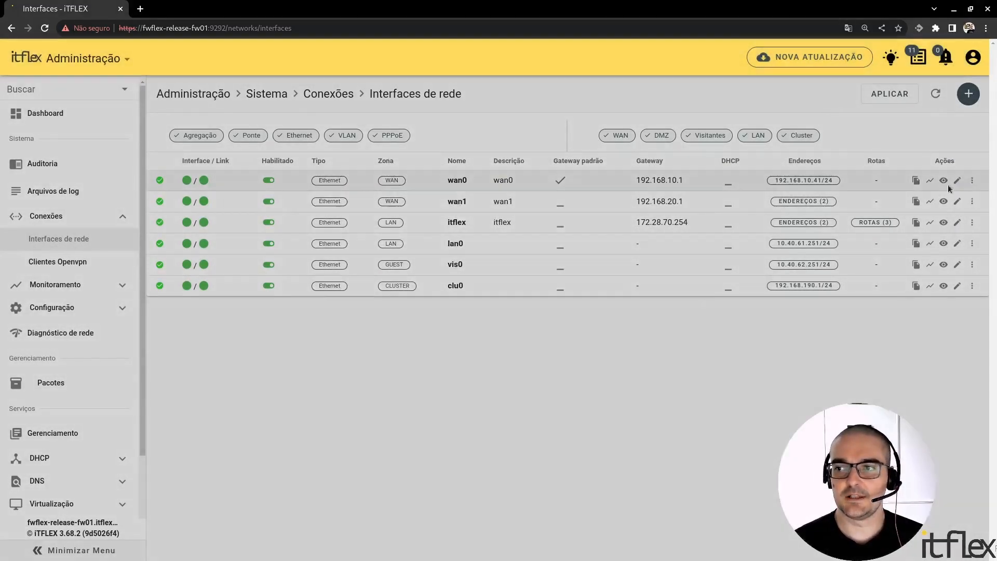
{"action": "left_click", "coordinate": [523, 181]}
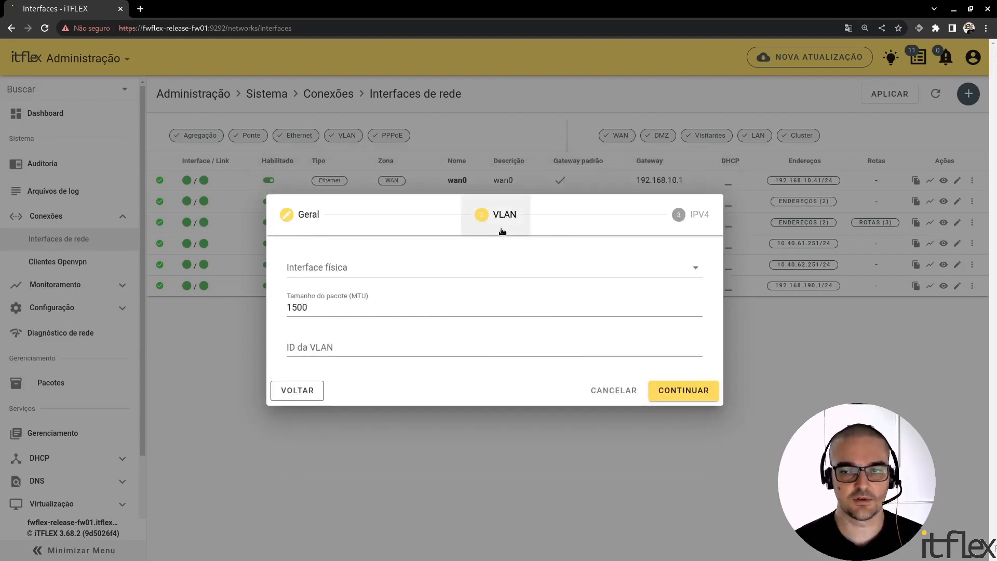
{"action": "left_click", "coordinate": [453, 346]}
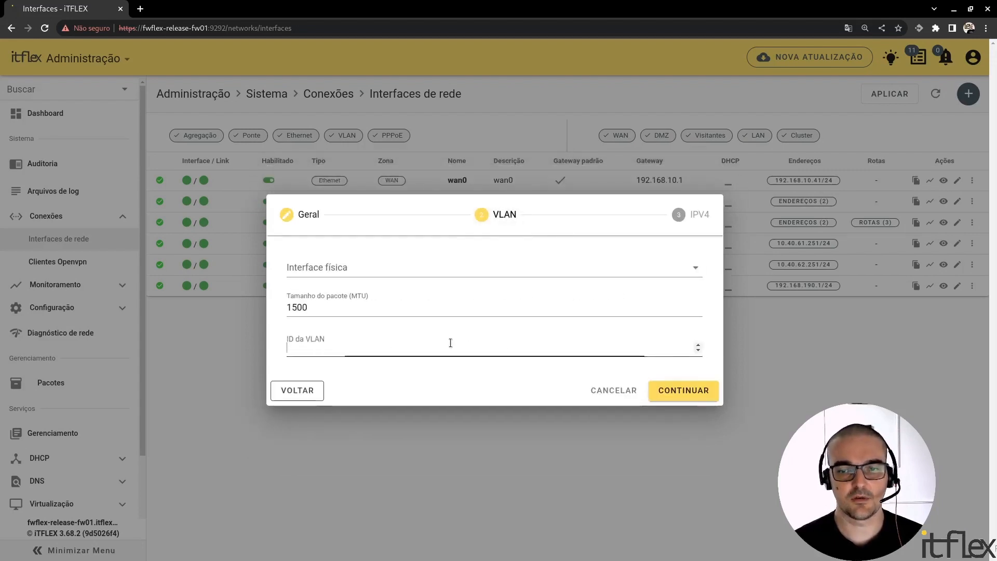
{"action": "left_click", "coordinate": [602, 393]}
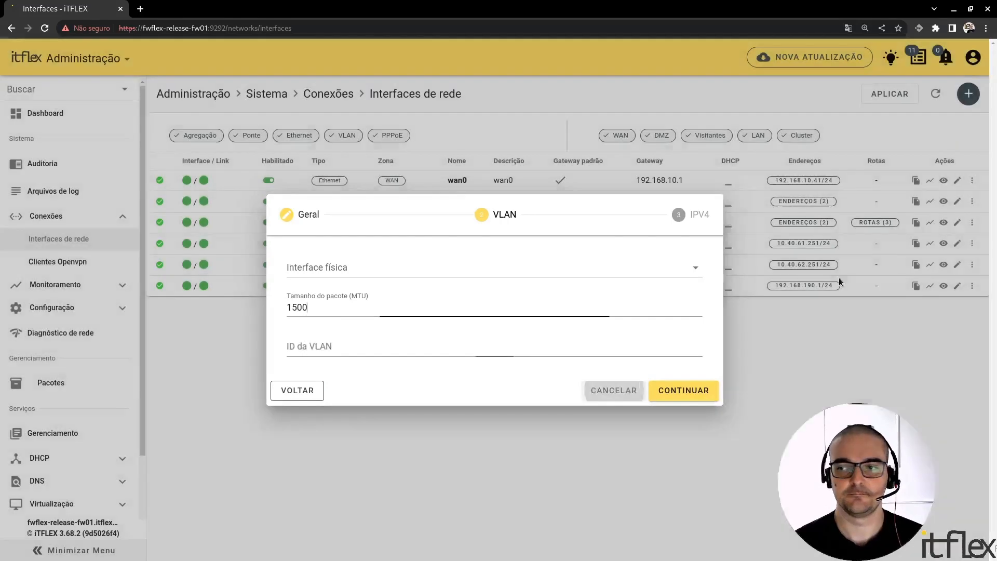
Start a new aggregation (Agregação) interface, check which interfaces can be aggregated, and cancel it.
{"action": "mouse_move", "coordinate": [964, 104]}
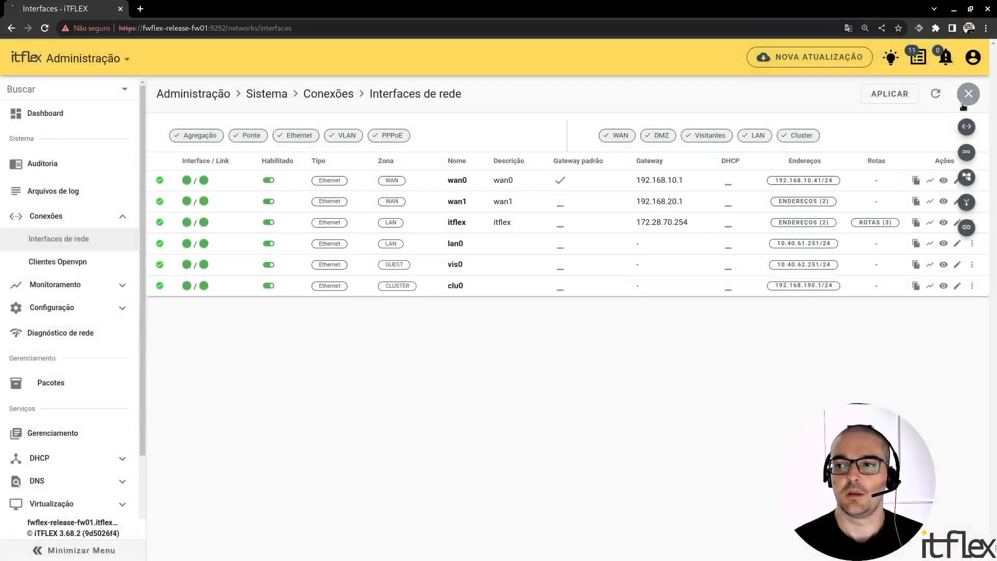
{"action": "left_click", "coordinate": [967, 202]}
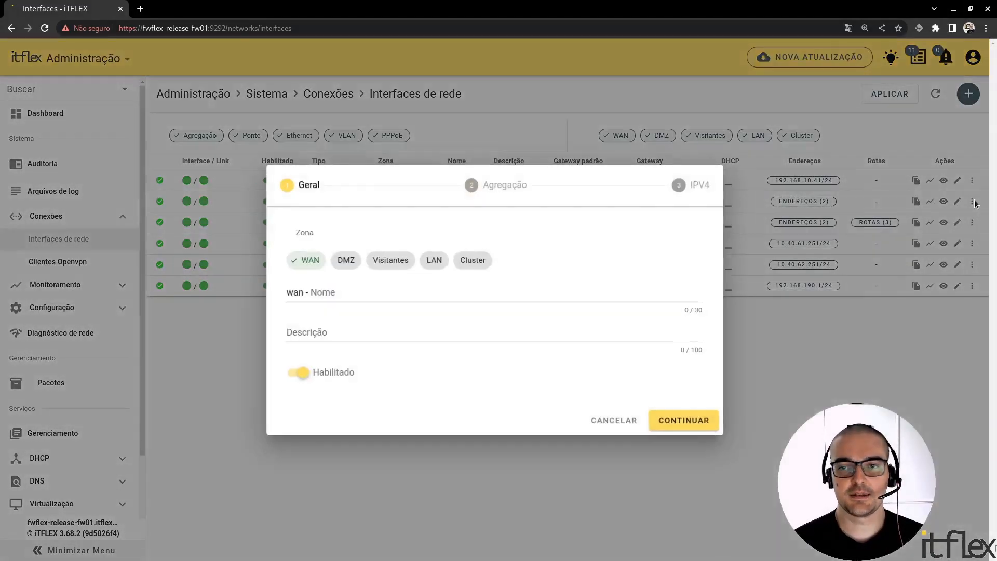
{"action": "left_click", "coordinate": [528, 190]}
{"action": "left_click", "coordinate": [396, 227]}
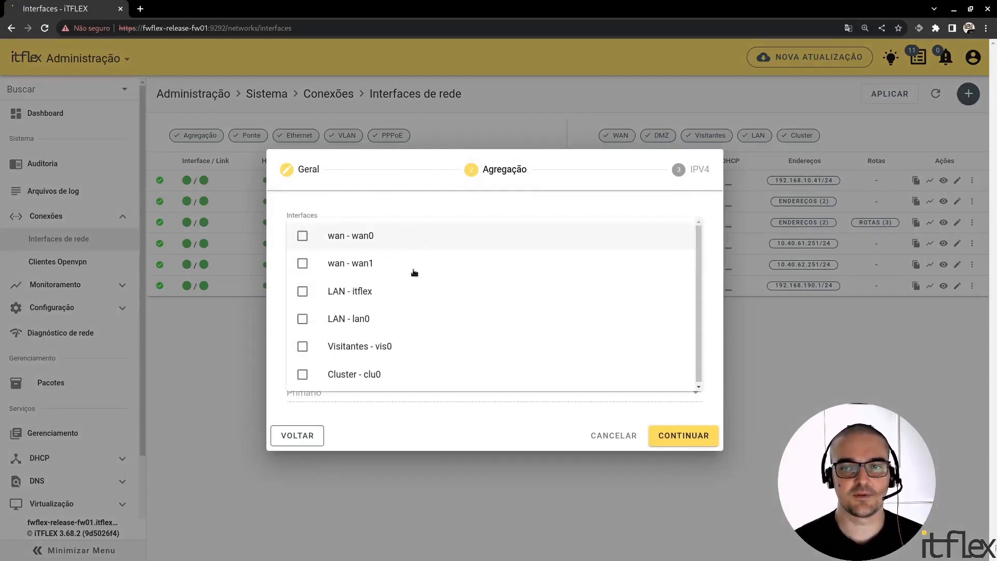
{"action": "left_click", "coordinate": [611, 436]}
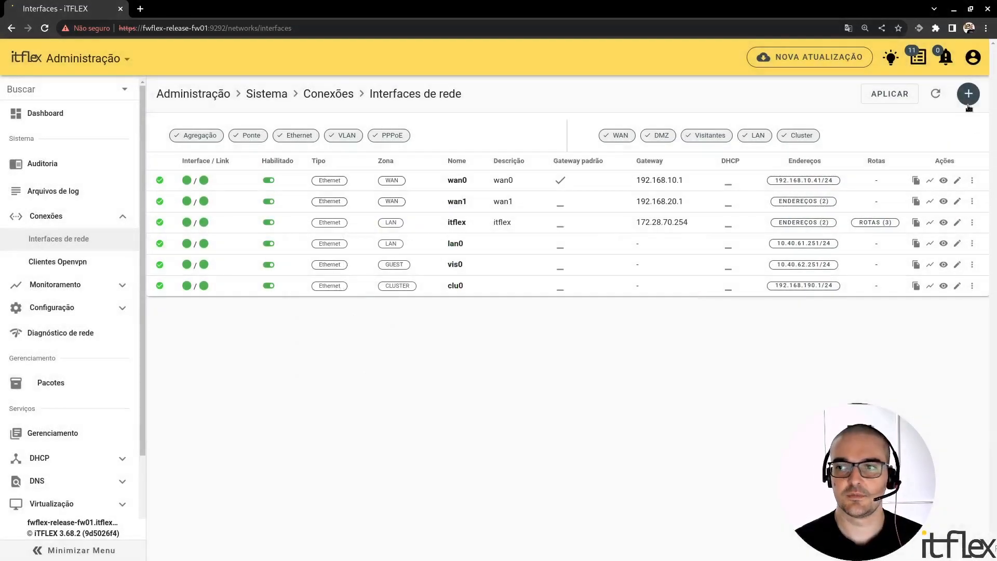
Start a new bridge (Ponte) interface, examine its selectable interfaces, IGMP and STP settings, and cancel it.
{"action": "mouse_move", "coordinate": [969, 94]}
{"action": "left_click", "coordinate": [967, 227]}
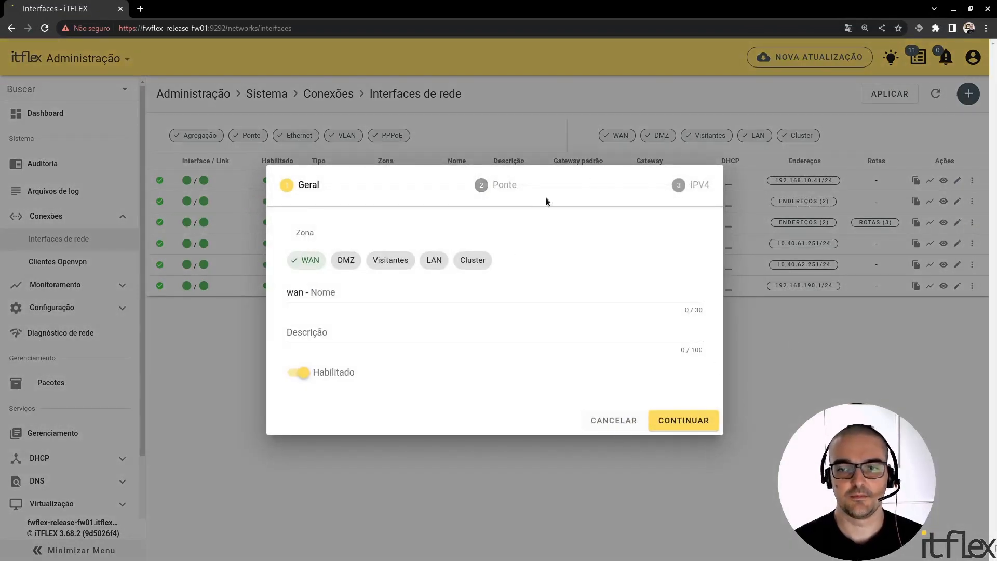
{"action": "left_click", "coordinate": [505, 184]}
{"action": "left_click", "coordinate": [353, 216]}
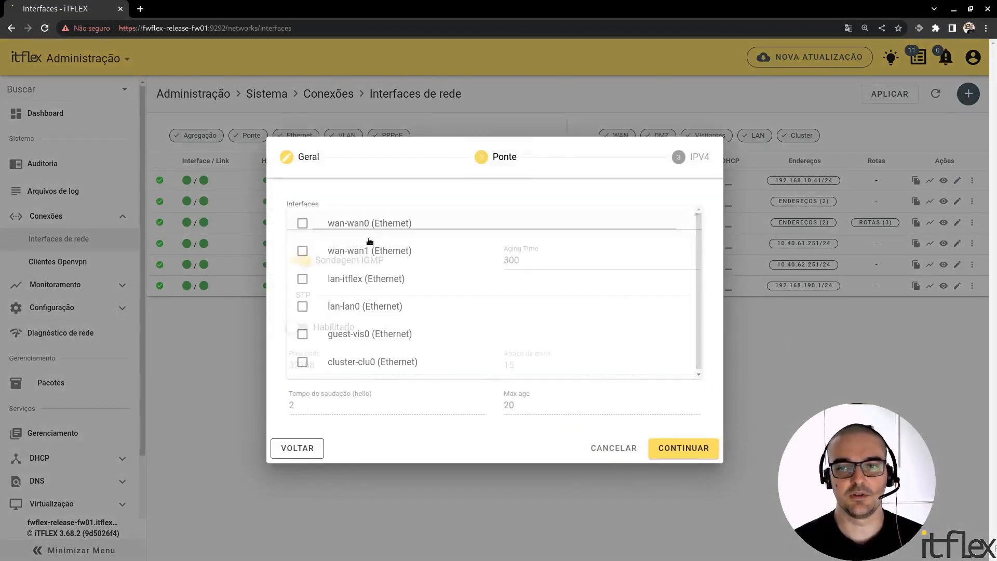
{"action": "left_click", "coordinate": [428, 184]}
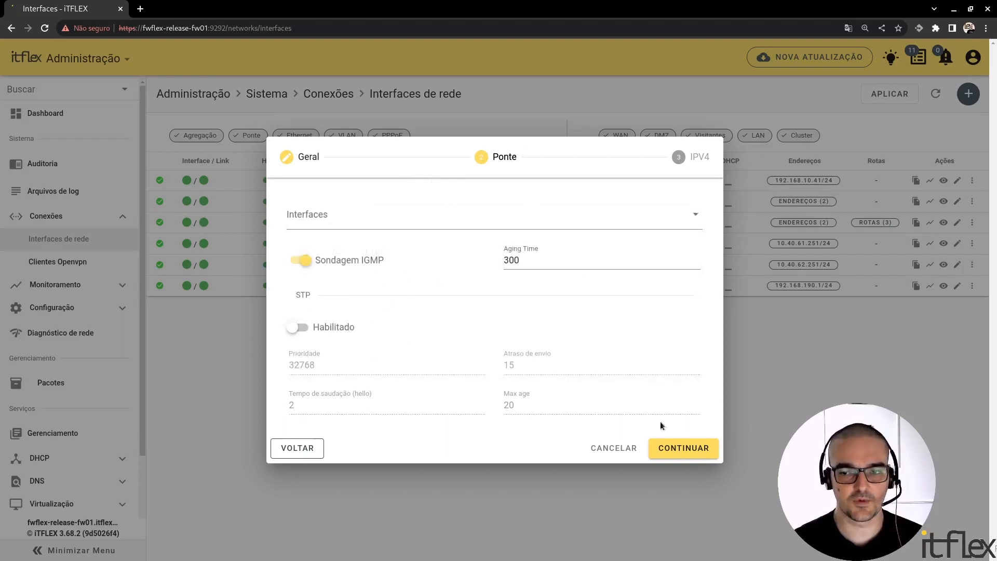
{"action": "left_click", "coordinate": [614, 449]}
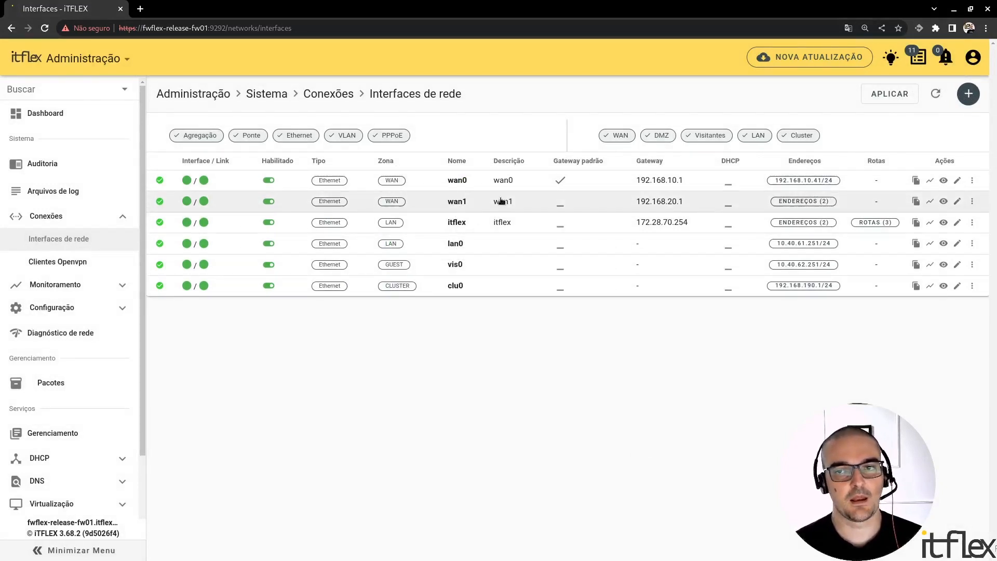
Change wan0's static IPv4 address to 192.168.10.40/24, save the interface and check its application status in the list.
{"action": "left_click", "coordinate": [958, 181]}
{"action": "left_click", "coordinate": [498, 237]}
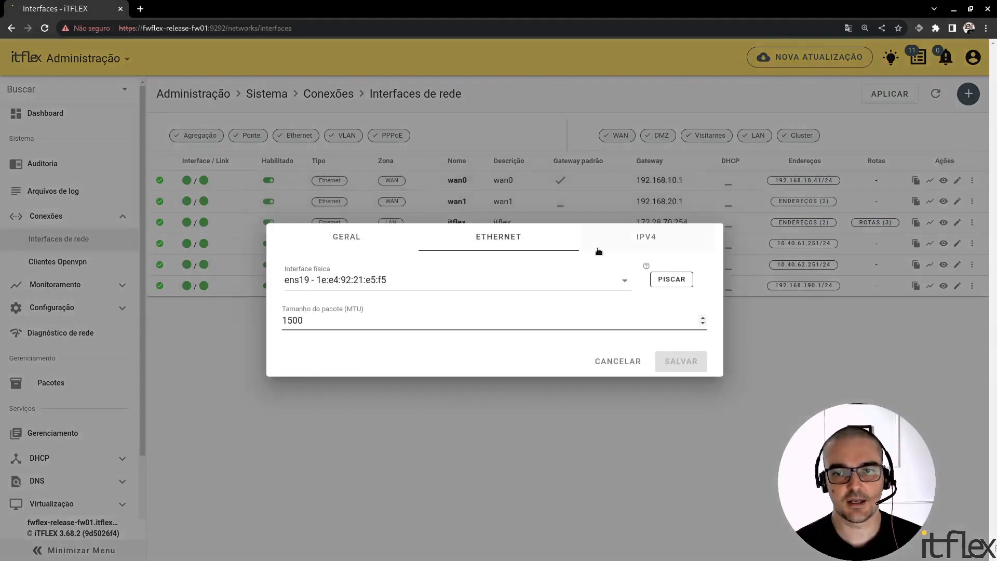
{"action": "left_click", "coordinate": [633, 237]}
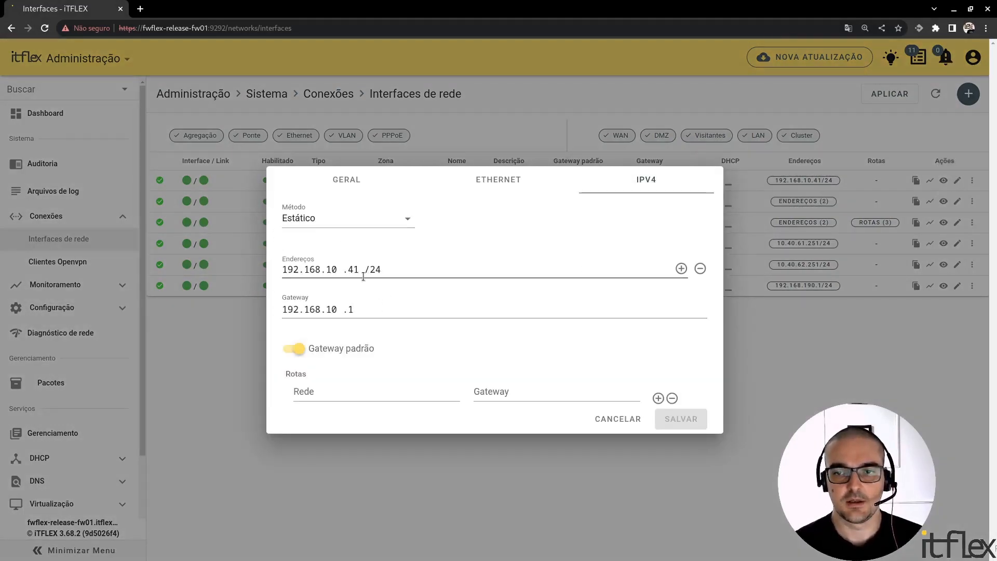
{"action": "key", "text": "BackSpace"}
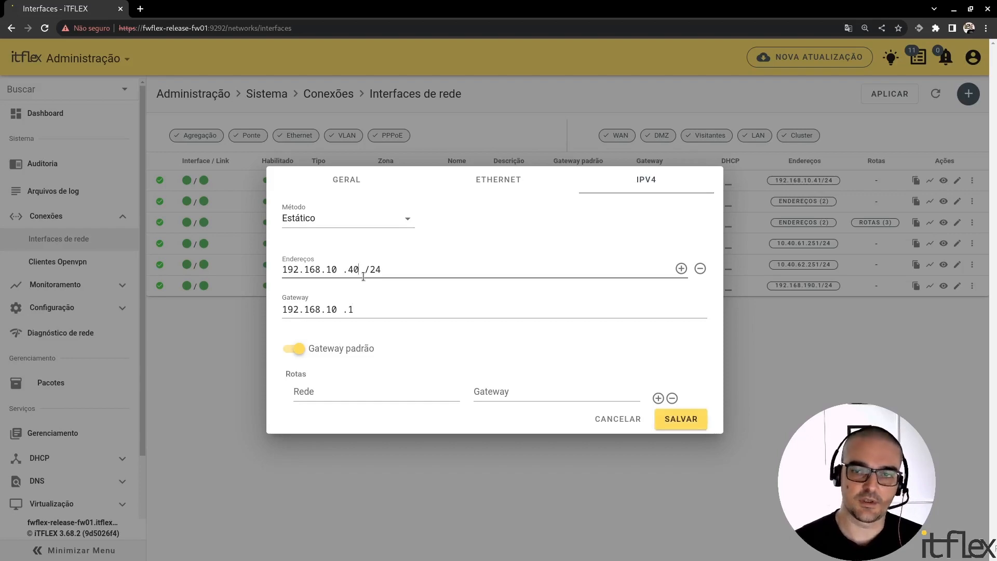
{"action": "left_click", "coordinate": [672, 424]}
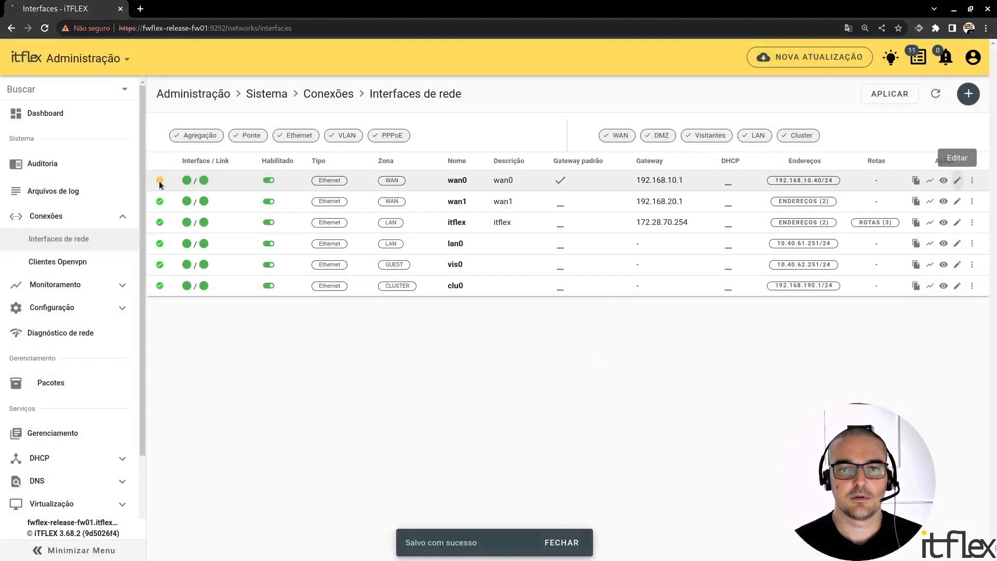
{"action": "mouse_move", "coordinate": [160, 182]}
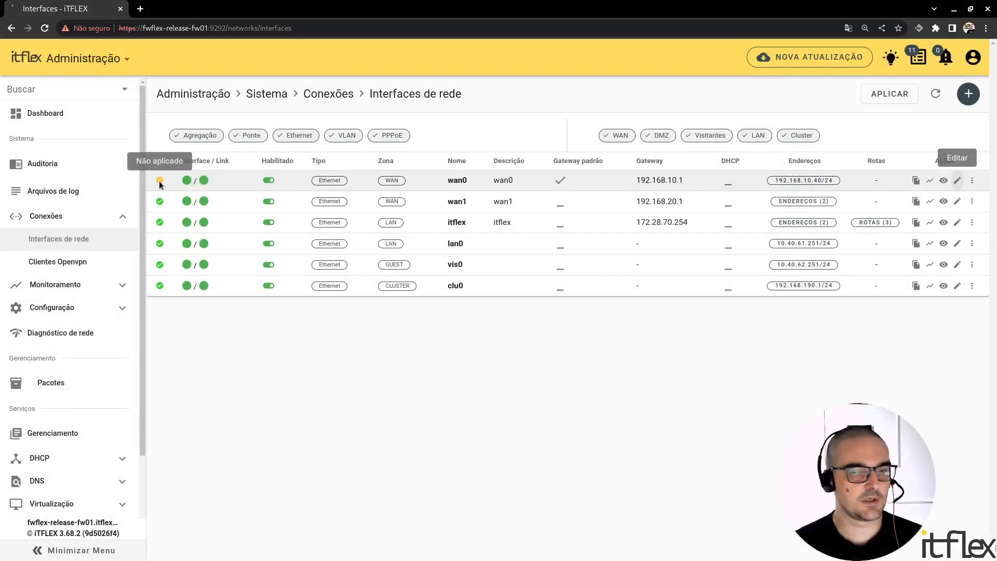